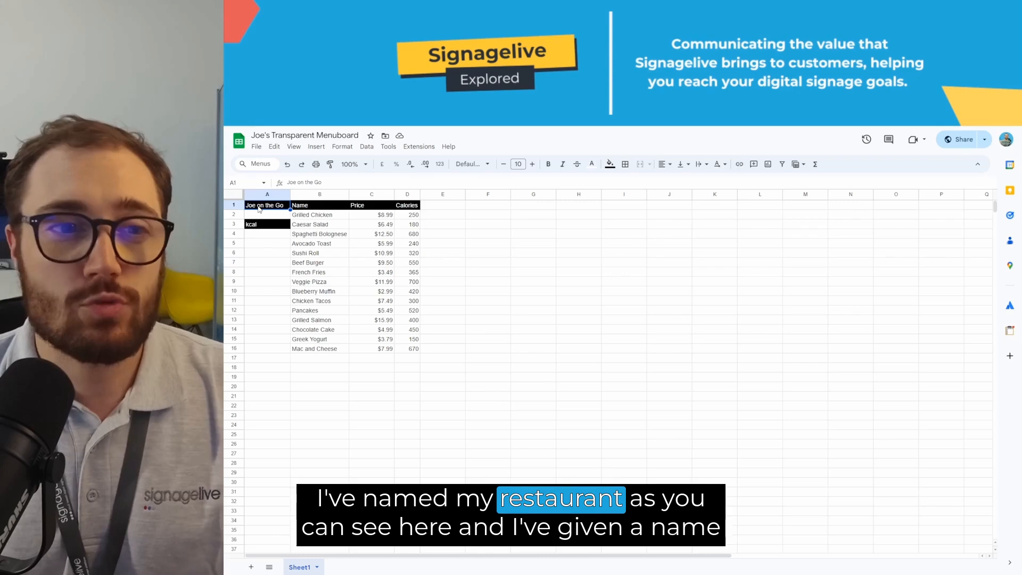
Set the spreadsheet's general access to Anyone with the link with the Viewer role
{"action": "key", "text": "ctrl+Home"}
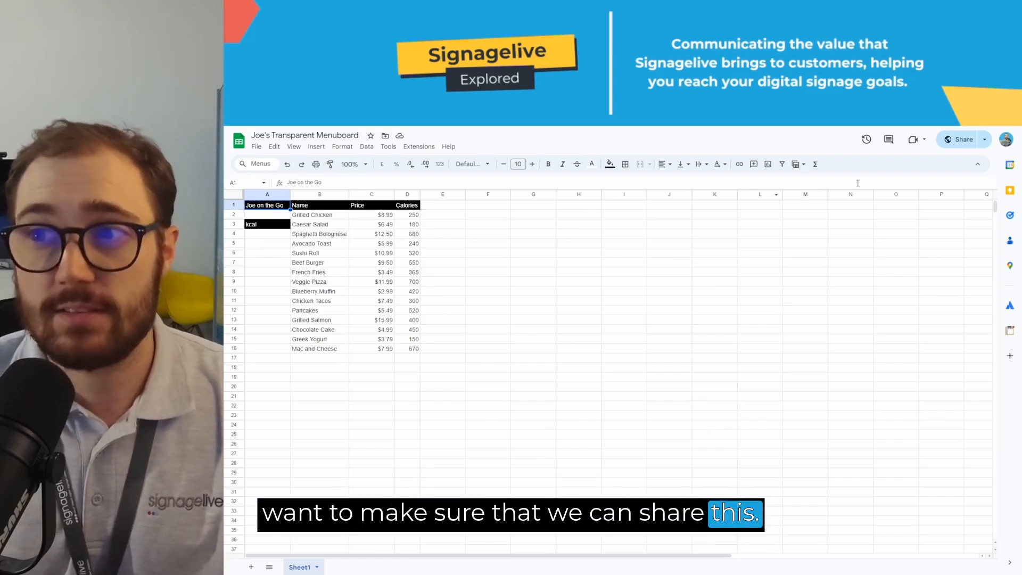
{"action": "left_click", "coordinate": [962, 140]}
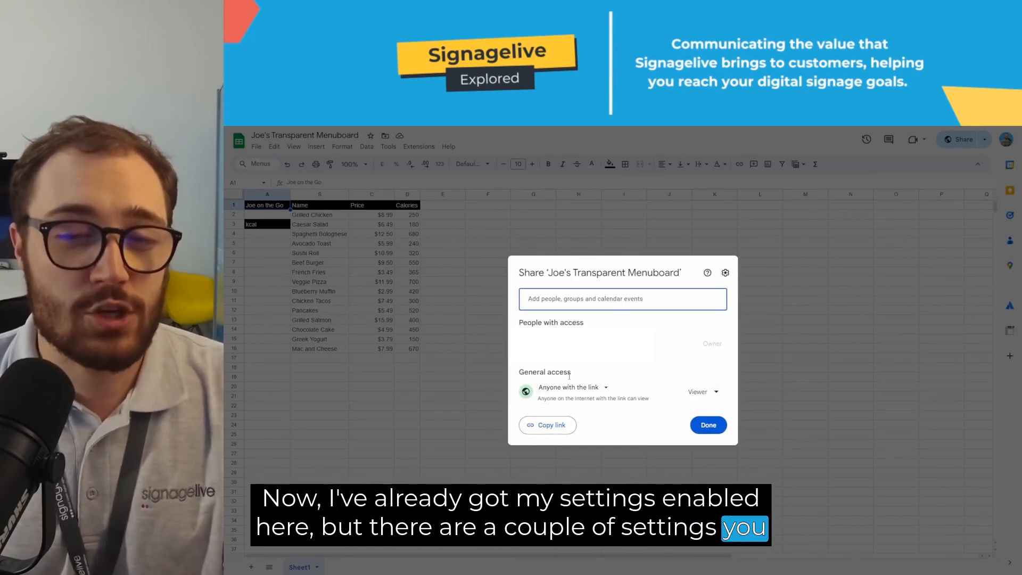
{"action": "left_click", "coordinate": [584, 388]}
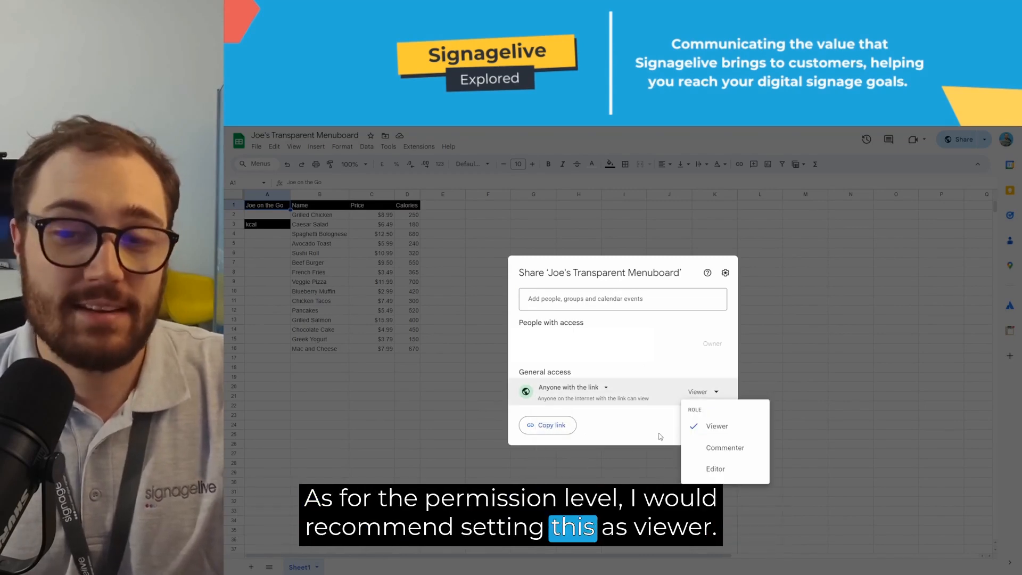
{"action": "left_click", "coordinate": [720, 426]}
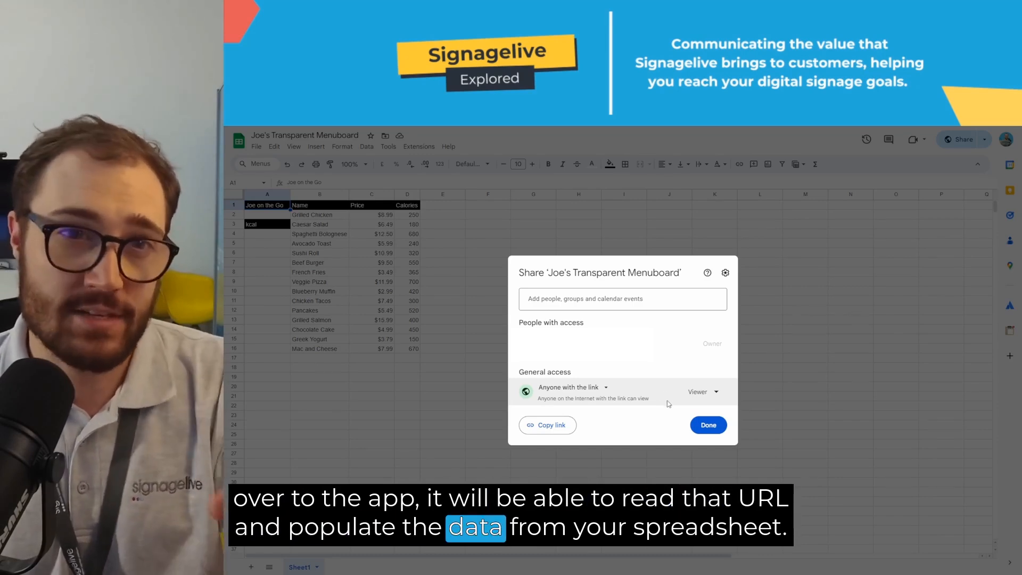
Copy the spreadsheet's link from its sharing settings
{"action": "left_click", "coordinate": [555, 425]}
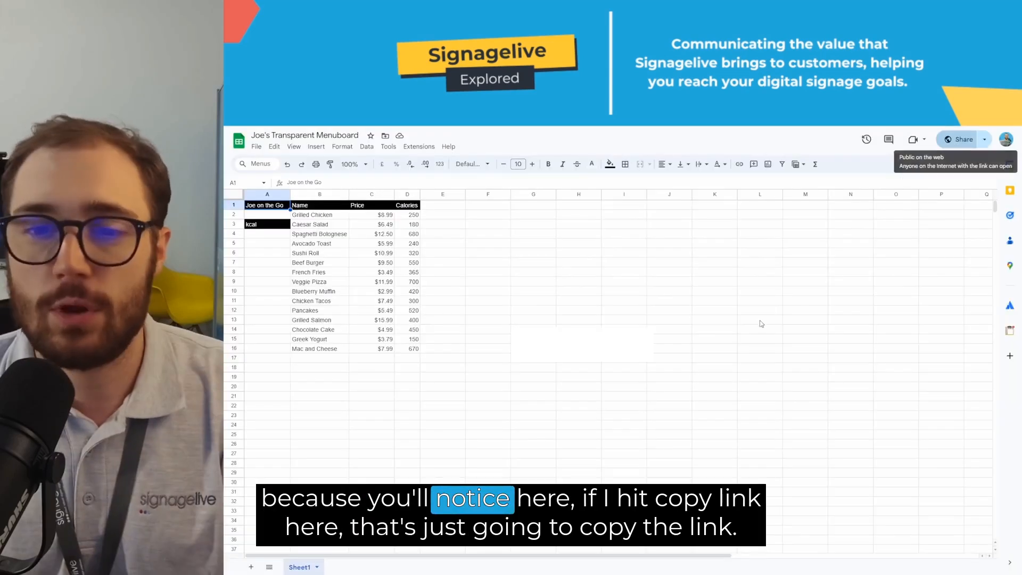
{"action": "left_click", "coordinate": [958, 139]}
{"action": "left_click", "coordinate": [548, 424]}
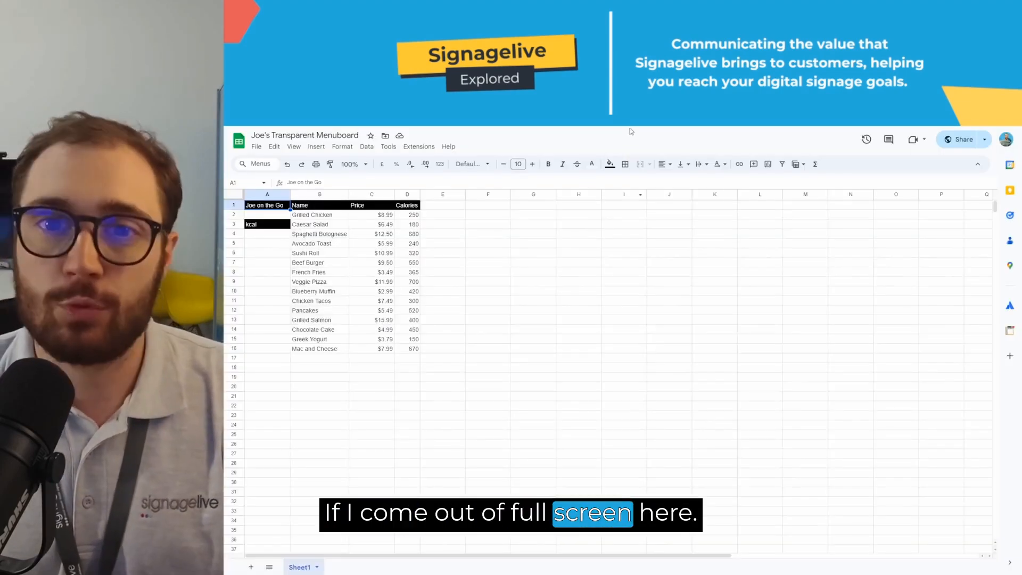
Leave full-screen view and select the spreadsheet's URL in the browser's address bar
{"action": "left_click", "coordinate": [623, 163]}
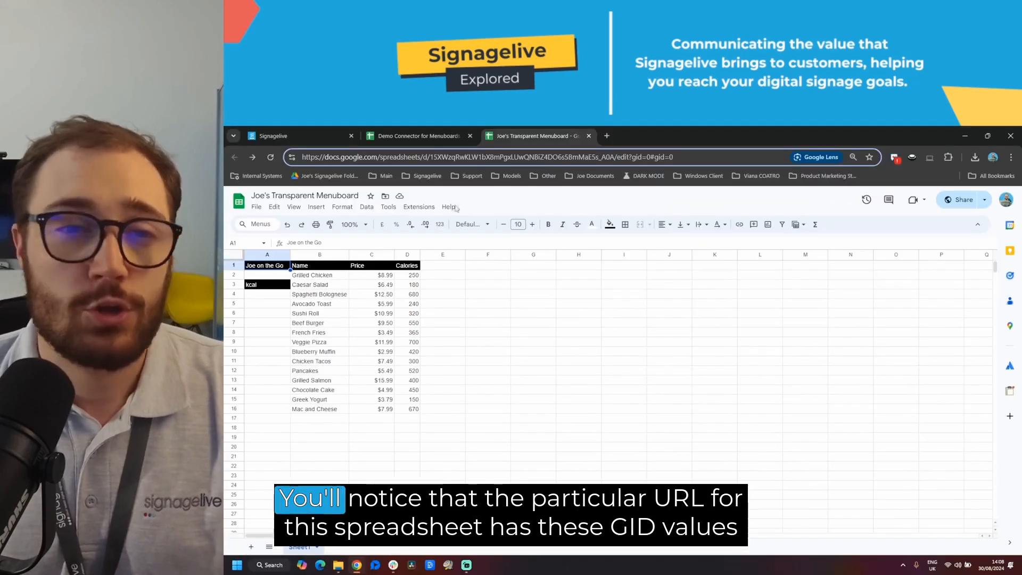
{"action": "left_click", "coordinate": [402, 157]}
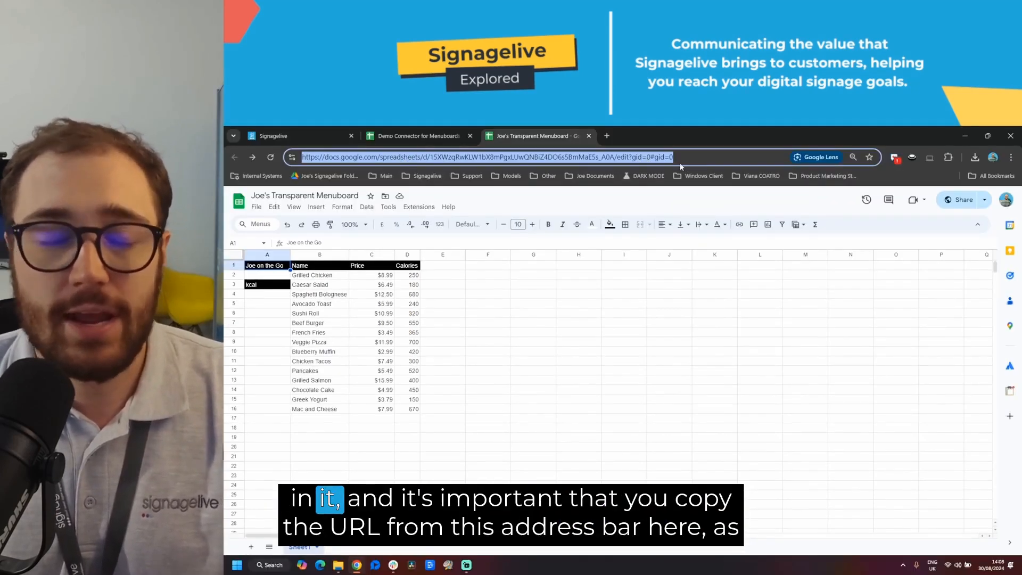
Replace the address-bar URL with the copied sharing link for comparison and restore the original URL
{"action": "left_click", "coordinate": [621, 157]}
{"action": "key", "text": "ctrl+a"}
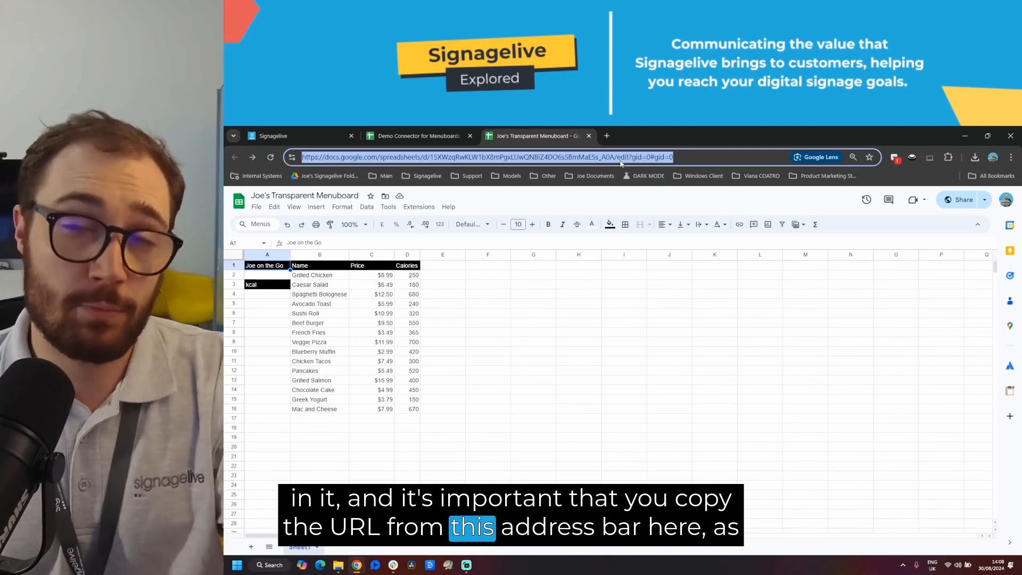
{"action": "key", "text": "ctrl+v"}
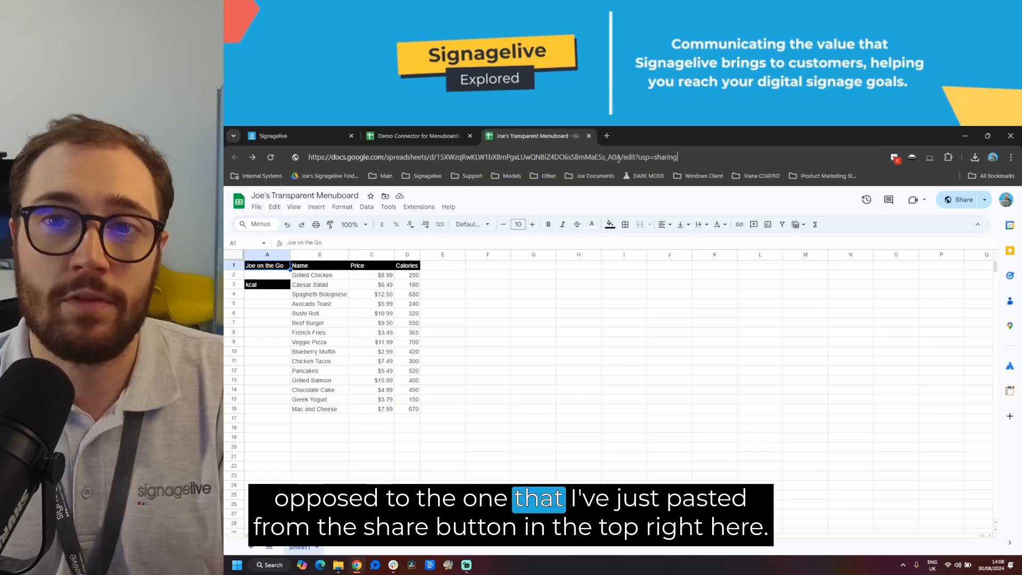
{"action": "key", "text": "Return"}
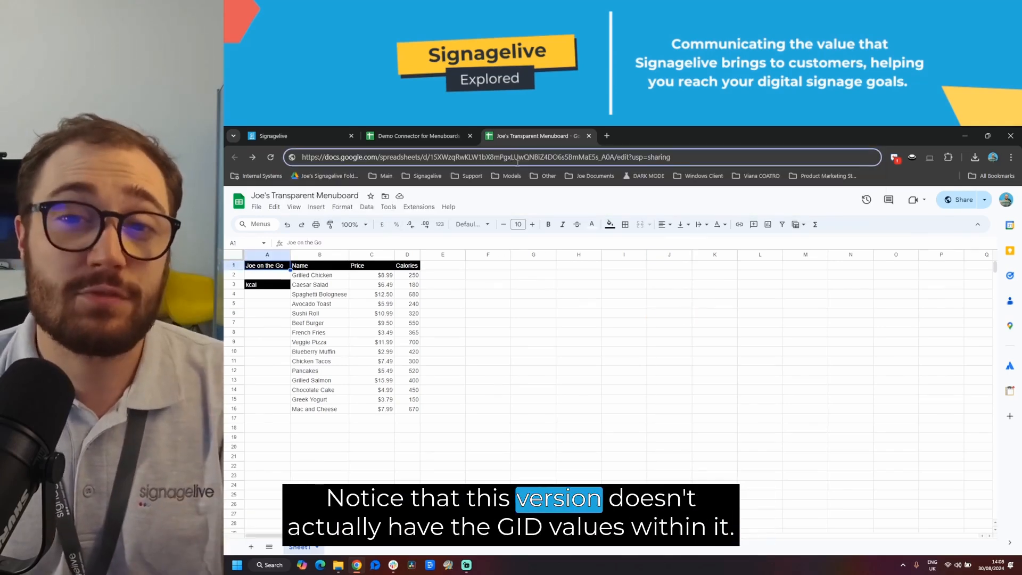
{"action": "left_click", "coordinate": [513, 157]}
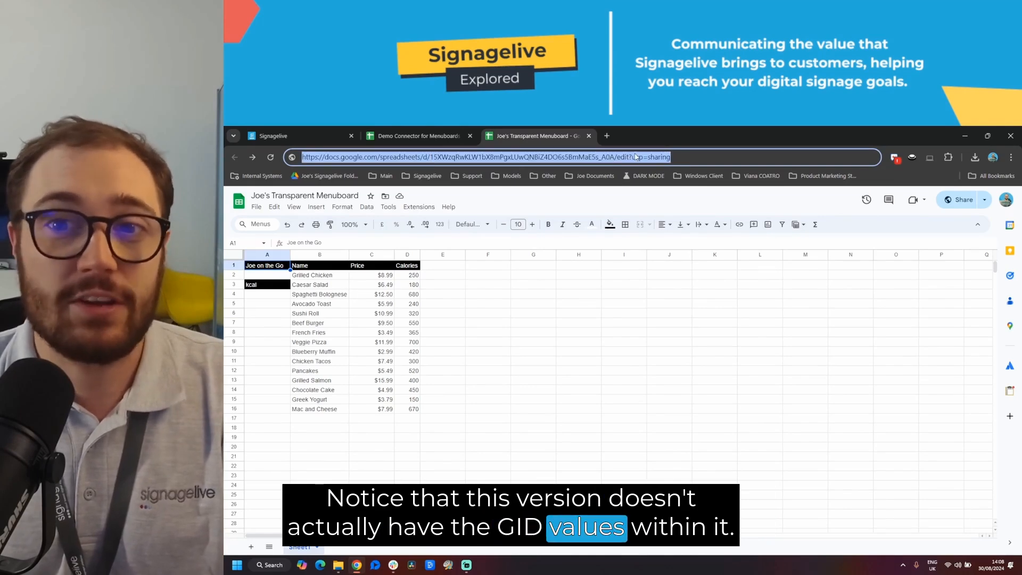
{"action": "key", "text": "ctrl+z"}
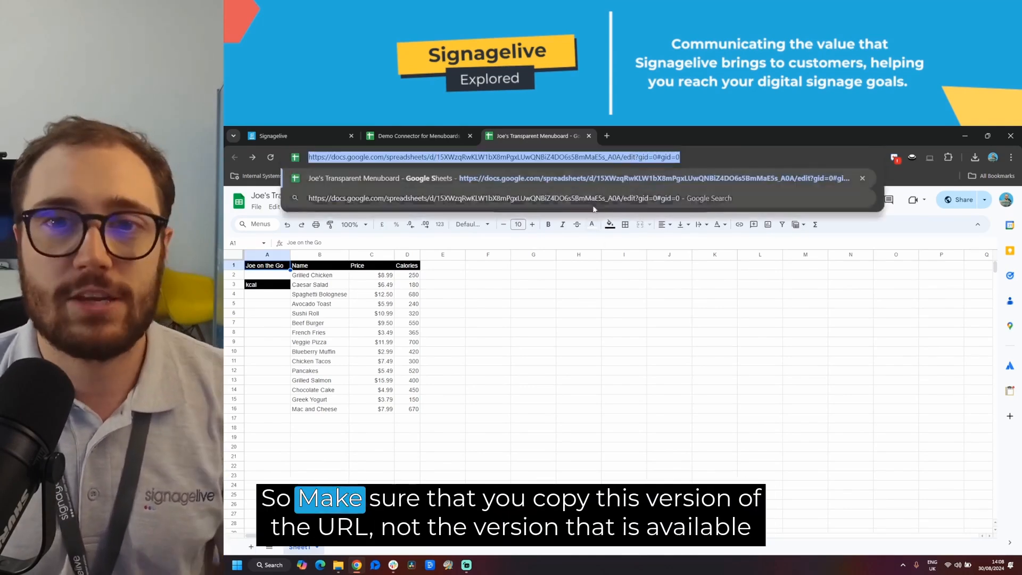
Copy the spreadsheet's address-bar URL that ends in edit?gid=0#gid=0
{"action": "left_click", "coordinate": [669, 313]}
{"action": "left_click", "coordinate": [626, 158]}
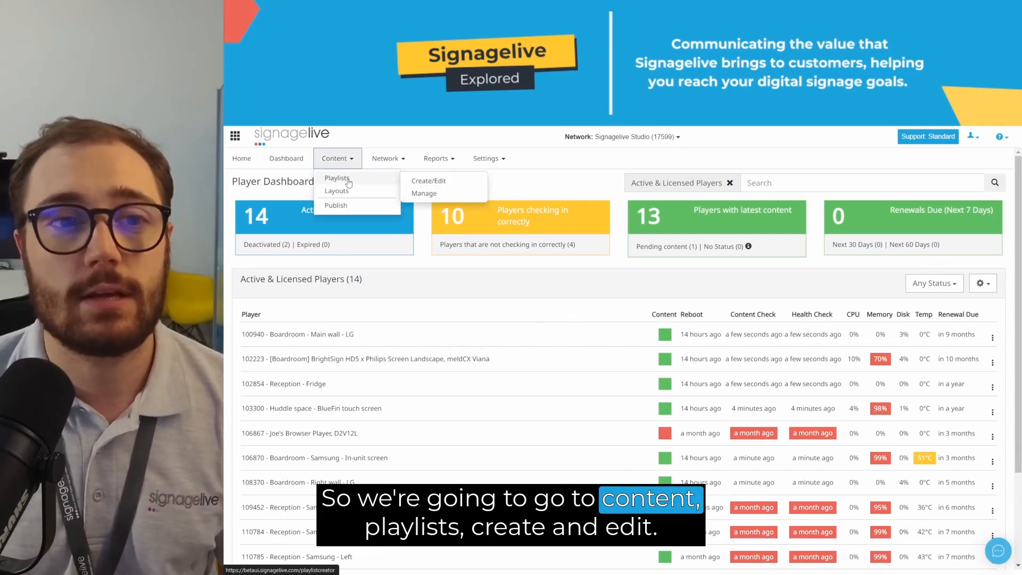
Open the playlist creation page in Signagelive and go to the Marketplace
{"action": "left_click", "coordinate": [423, 181]}
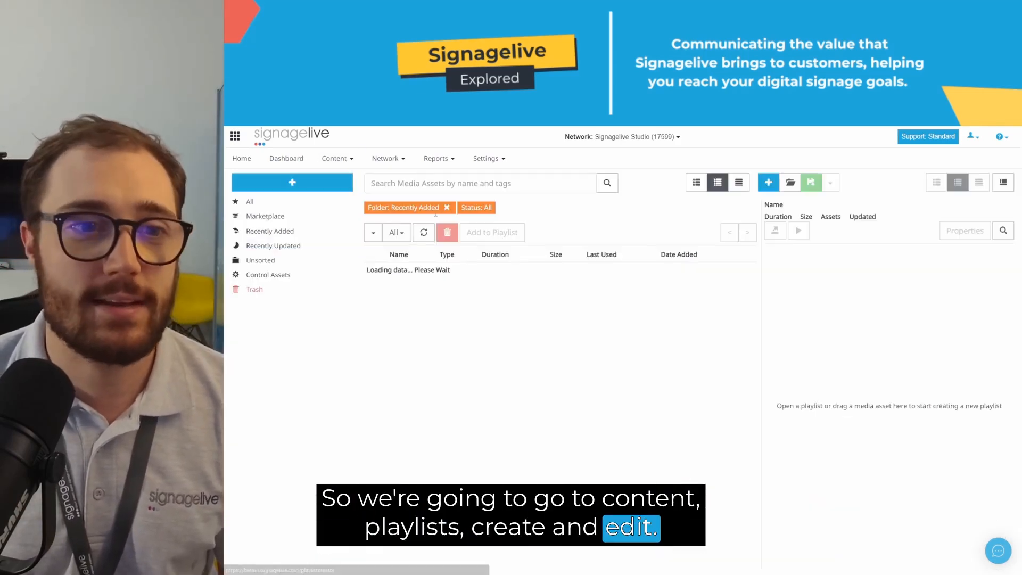
{"action": "left_click", "coordinate": [266, 216]}
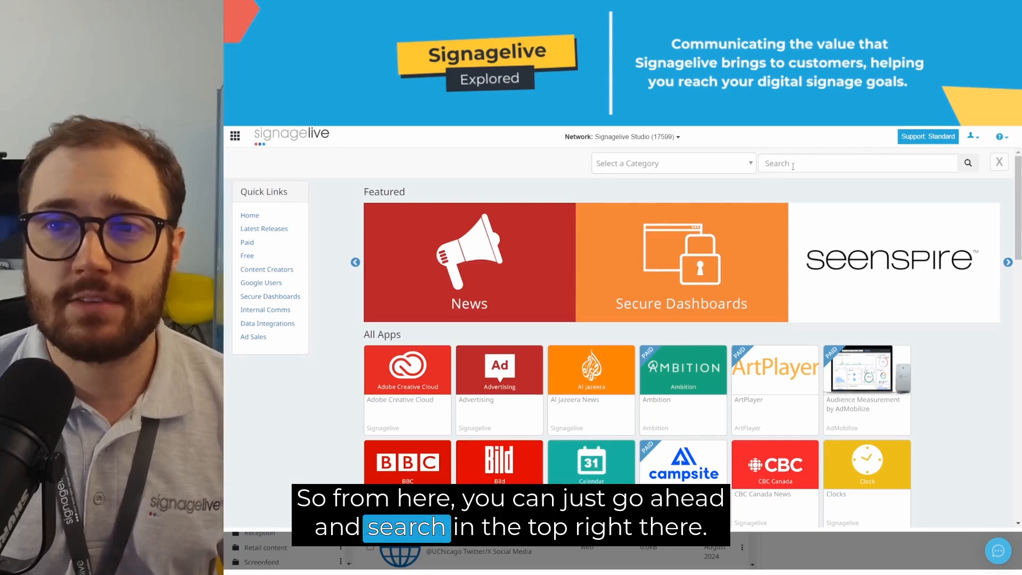
Find the Menuboard with GSheets app in the Marketplace and open its details
{"action": "left_click", "coordinate": [793, 166]}
{"action": "scroll", "coordinate": [494, 293], "scroll_direction": "down", "scroll_amount": 5}
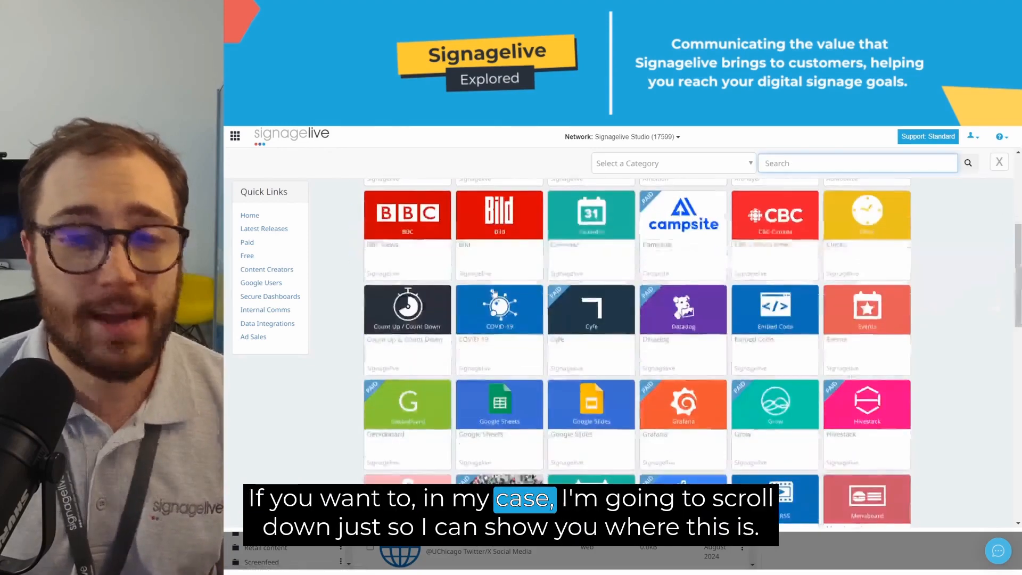
{"action": "scroll", "coordinate": [494, 293], "scroll_direction": "down", "scroll_amount": 5}
{"action": "scroll", "coordinate": [495, 292], "scroll_direction": "up", "scroll_amount": 2}
{"action": "scroll", "coordinate": [496, 299], "scroll_direction": "down", "scroll_amount": 2}
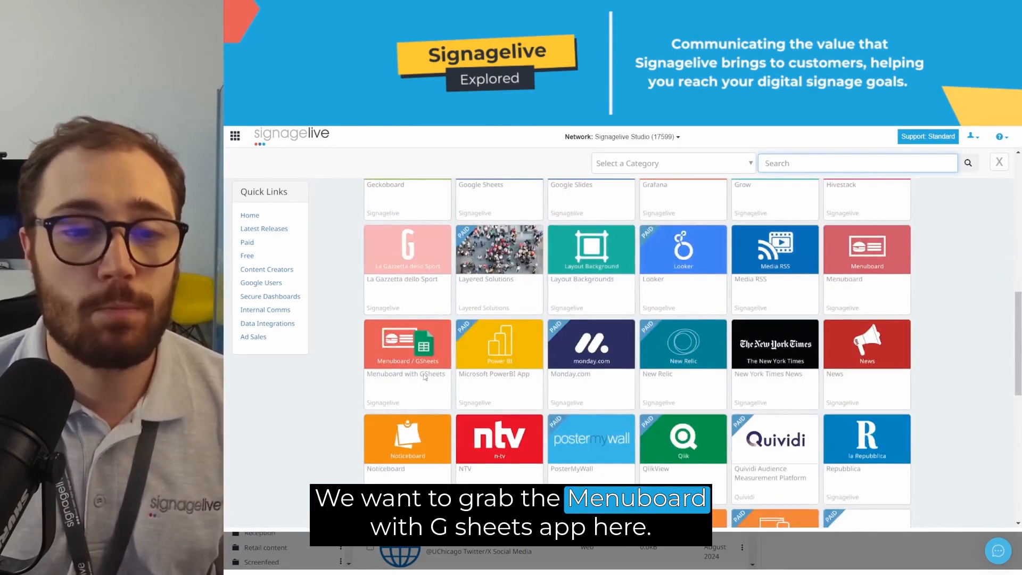
{"action": "left_click", "coordinate": [401, 366]}
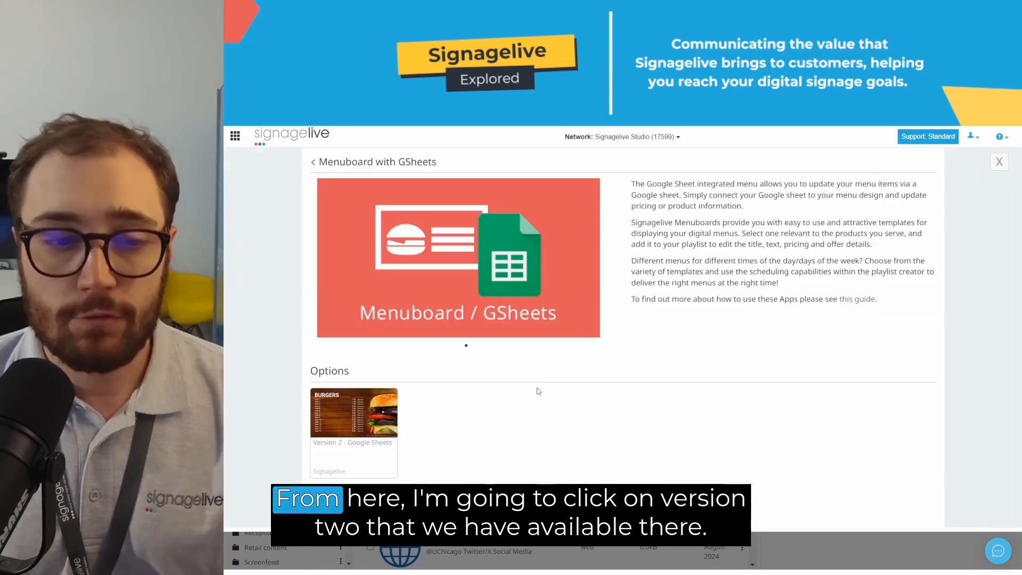
Add the Menuboard - Transparent - Google Sheets app from Version 2 to the Signagelive network and close the Marketplace
{"action": "left_click", "coordinate": [361, 412]}
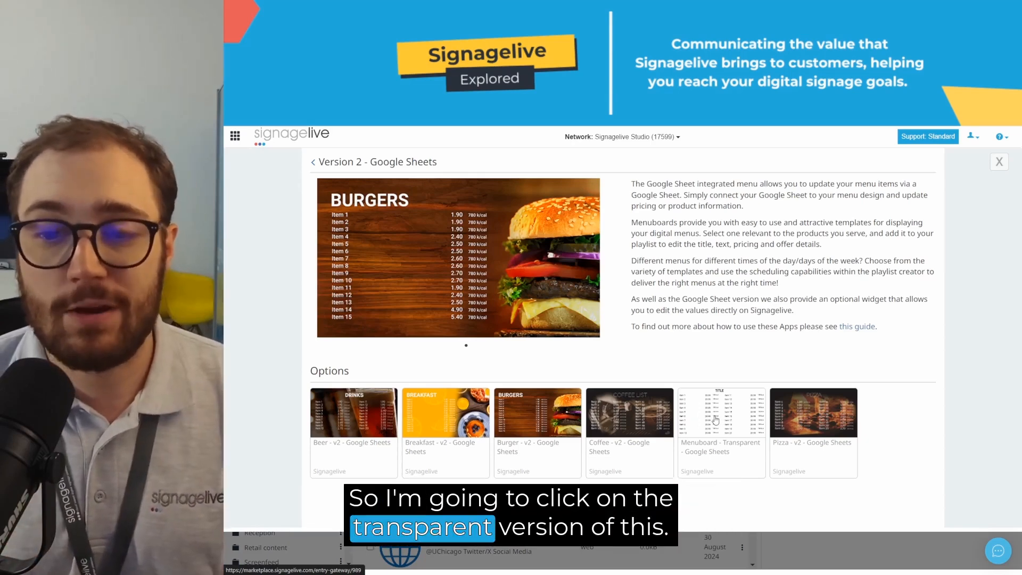
{"action": "left_click", "coordinate": [716, 420]}
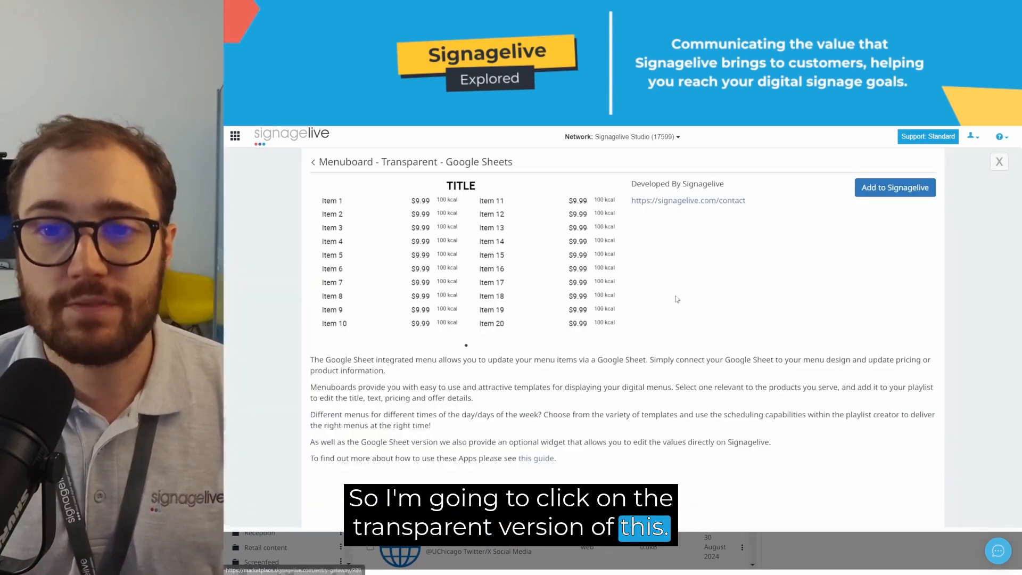
{"action": "left_click", "coordinate": [866, 192]}
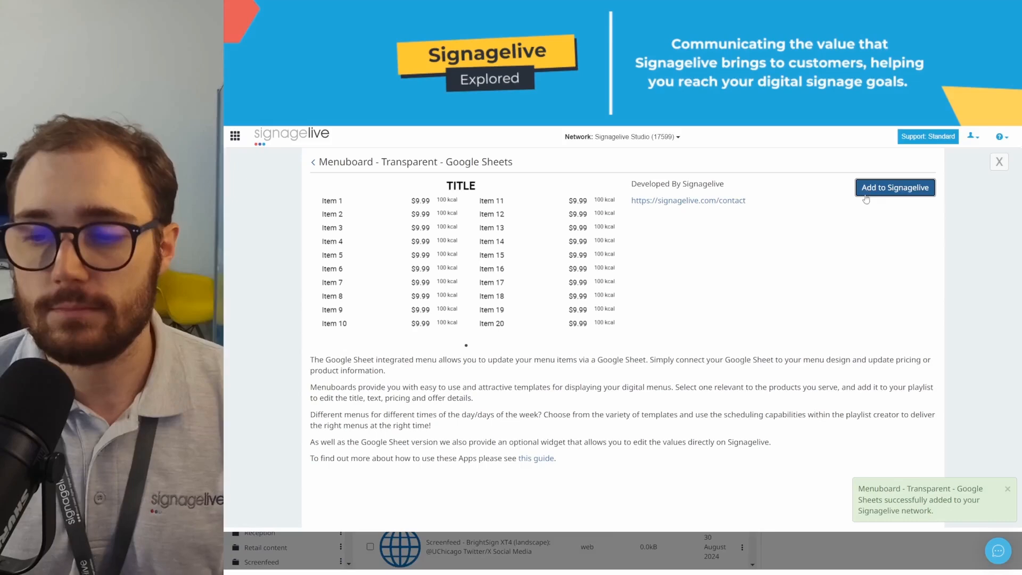
{"action": "left_click", "coordinate": [999, 162]}
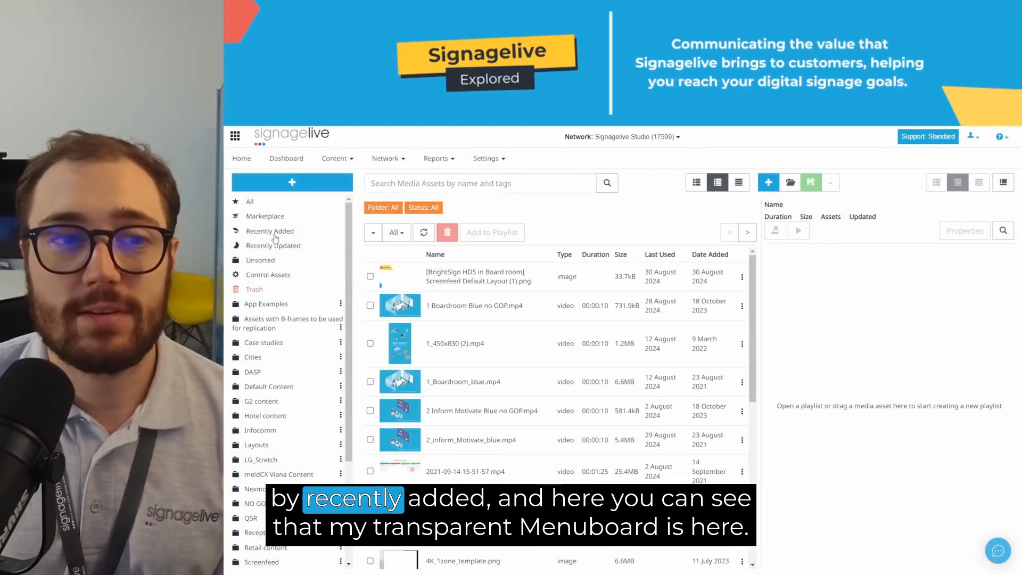
Filter the media assets by Recently Added and add Menuboards Transparent Version - GSheets to a new playlist
{"action": "left_click", "coordinate": [270, 232]}
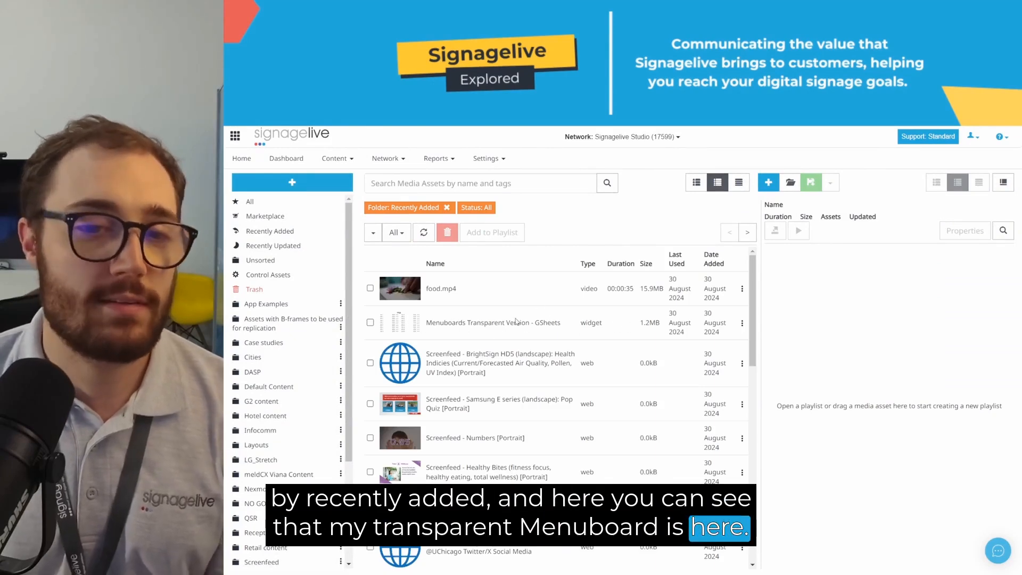
{"action": "left_click_drag", "start_coordinate": [515, 326], "coordinate": [851, 303]}
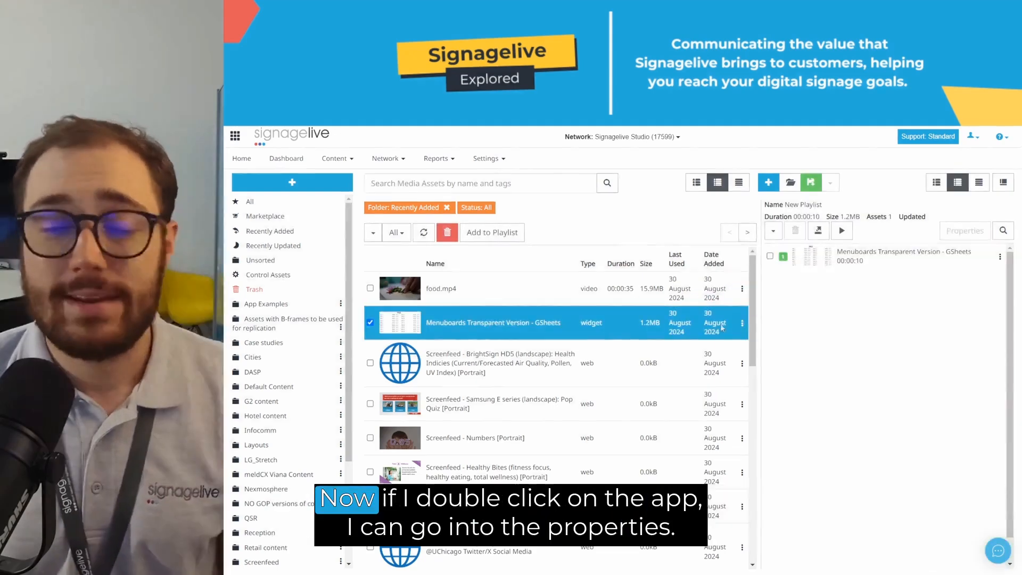
Set the playlist menuboard's URL property to the copied Google Sheets address and refresh its preview
{"action": "double_click", "coordinate": [865, 258]}
{"action": "left_click", "coordinate": [646, 264]}
{"action": "key", "text": "ctrl+v"}
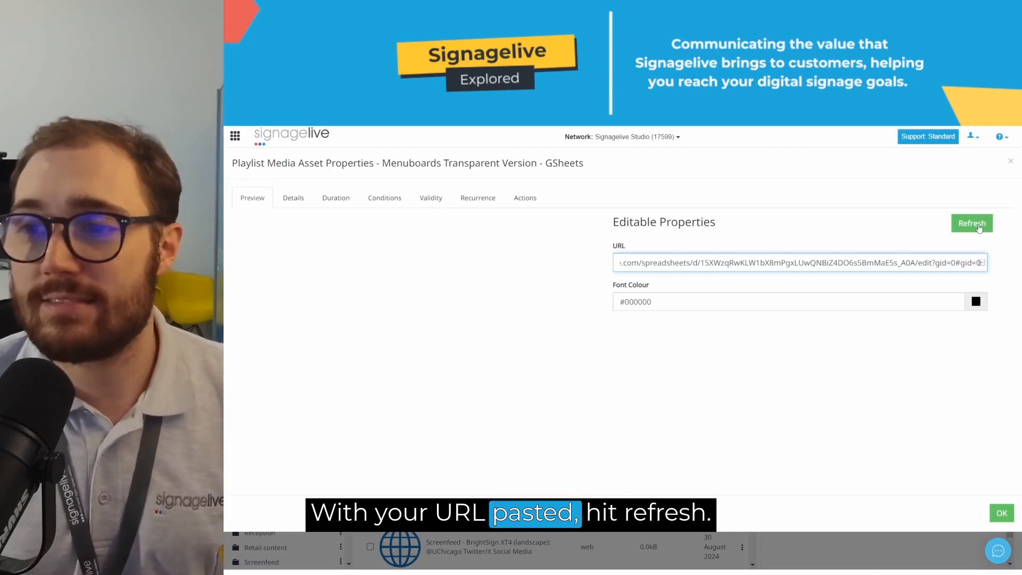
{"action": "left_click", "coordinate": [977, 225]}
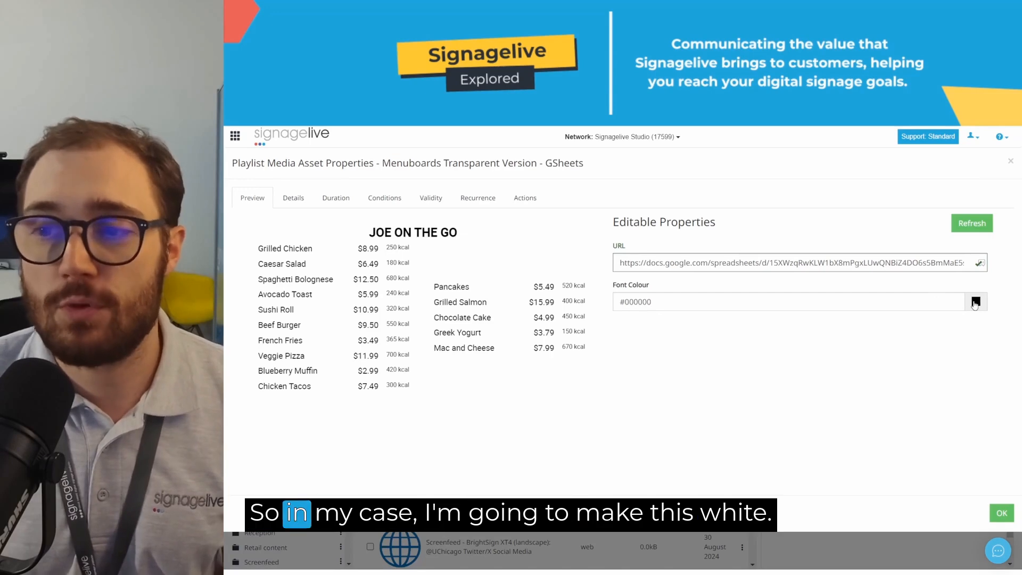
Change the menuboard's font colour to white (#ffffff), refresh the preview and accept the asset properties
{"action": "left_click", "coordinate": [975, 303]}
{"action": "left_click_drag", "start_coordinate": [951, 333], "coordinate": [902, 304]}
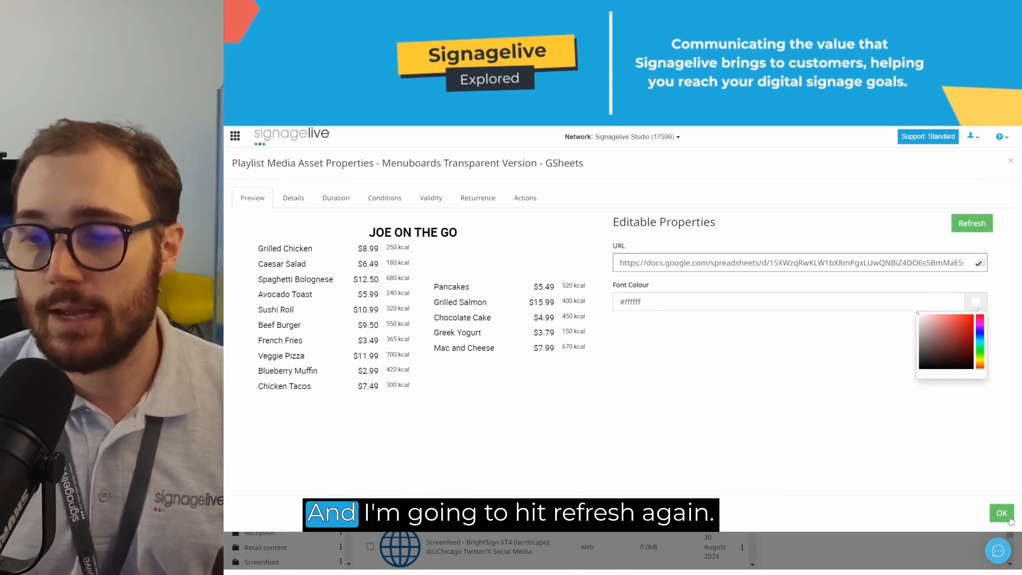
{"action": "left_click", "coordinate": [971, 223]}
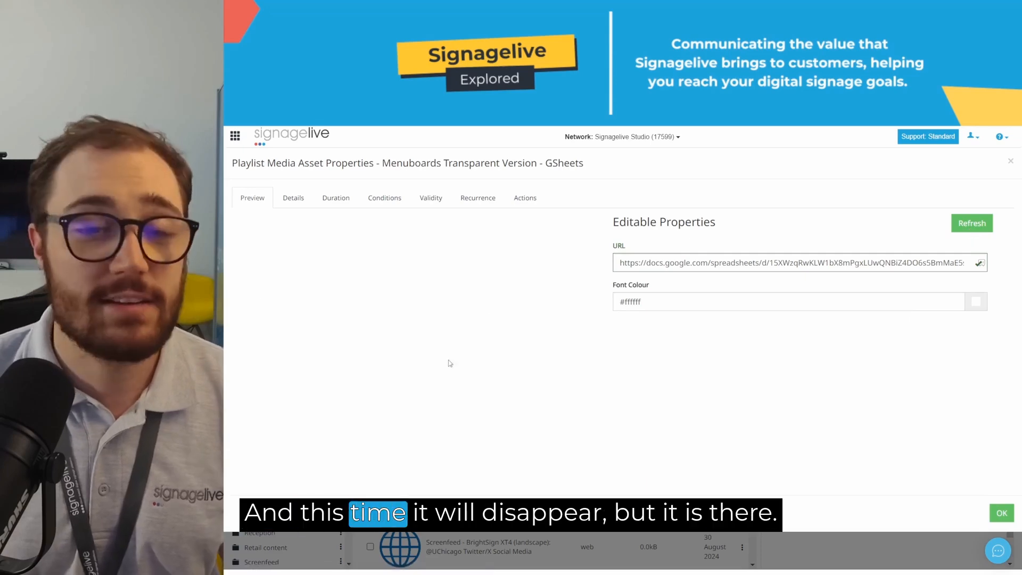
{"action": "left_click_drag", "start_coordinate": [422, 268], "coordinate": [473, 261]}
{"action": "left_click", "coordinate": [474, 260]}
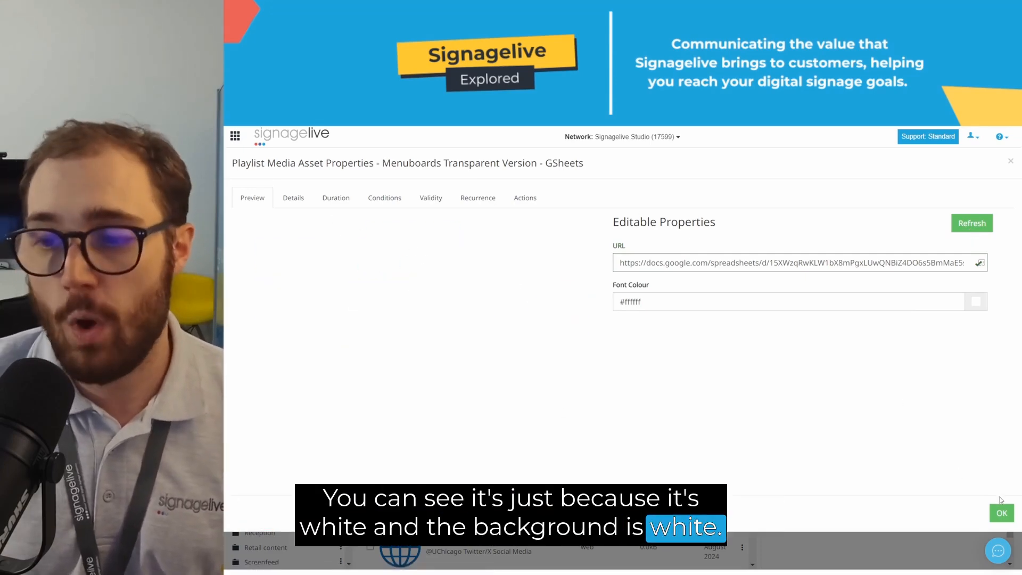
{"action": "left_click", "coordinate": [1003, 512]}
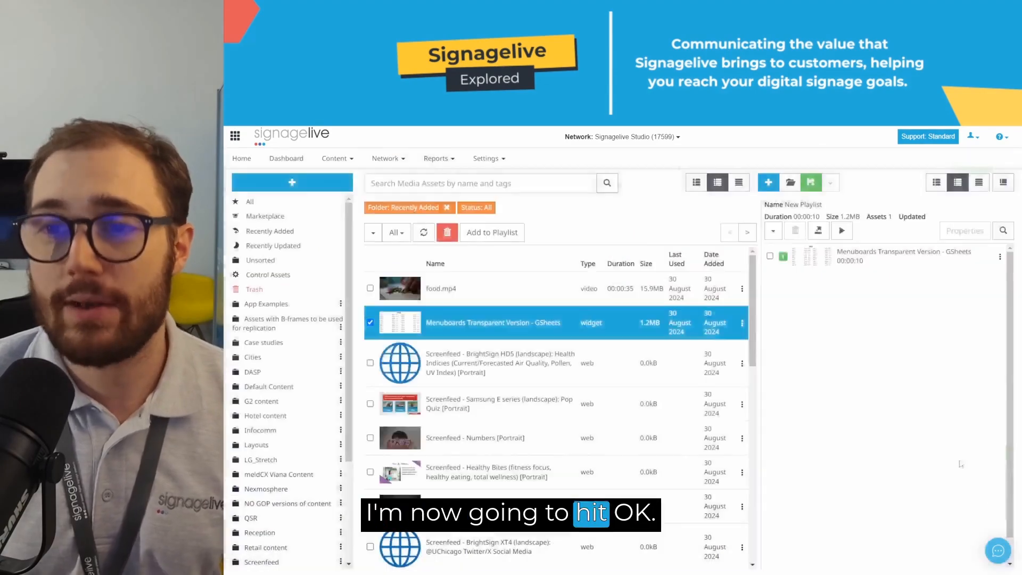
Save the new playlist under the name Transparent Gsheet
{"action": "left_click", "coordinate": [810, 186]}
{"action": "type", "text": "T"}
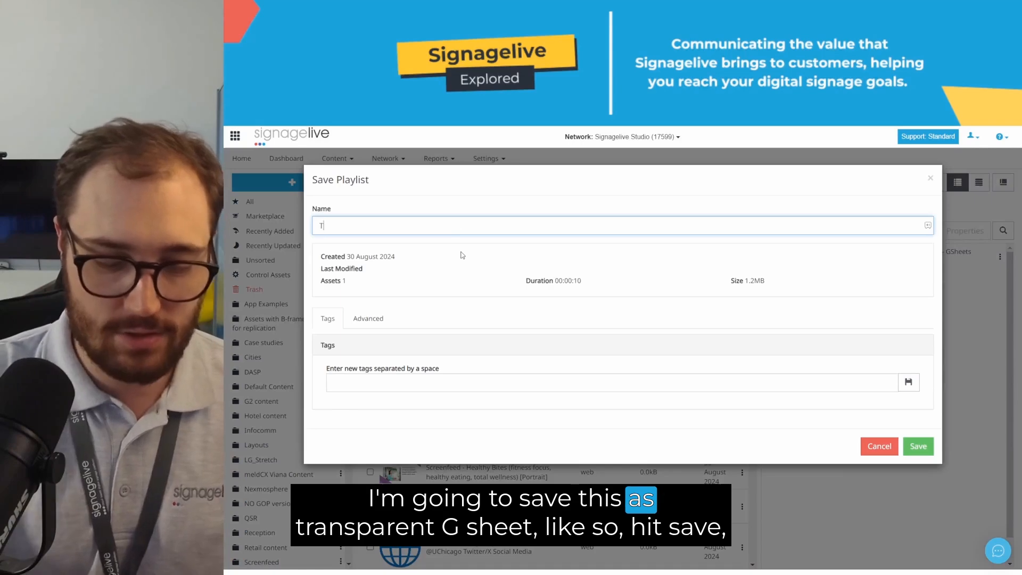
{"action": "type", "text": "ransparent Gsheet"}
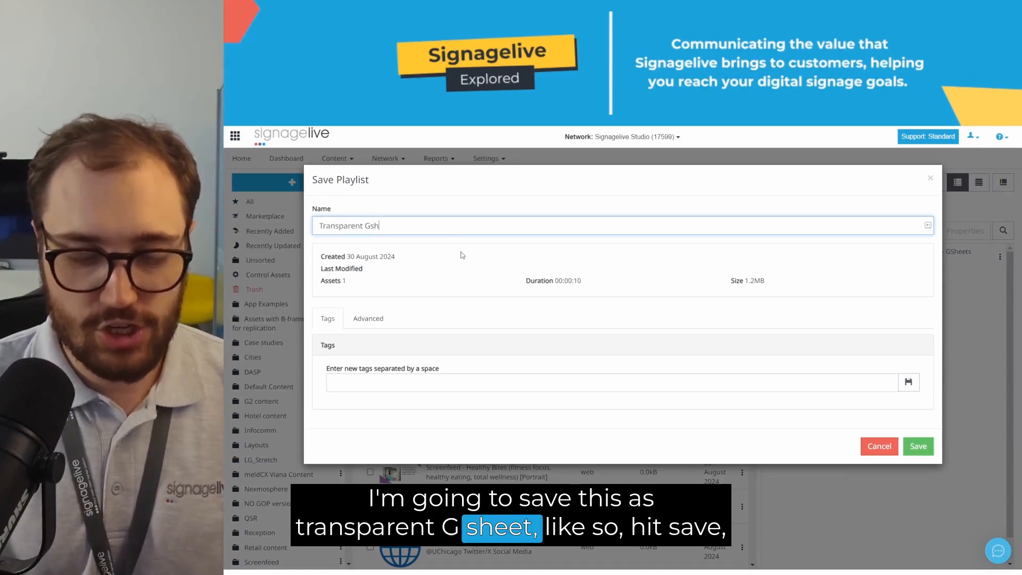
{"action": "left_click", "coordinate": [926, 451]}
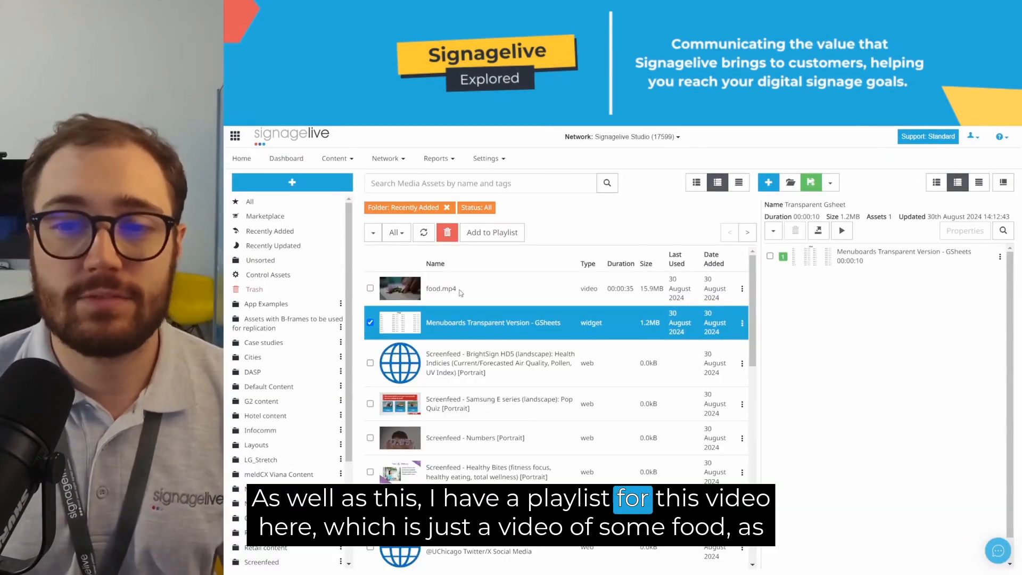
Open the food.mp4 media asset to preview the video
{"action": "left_click", "coordinate": [440, 289]}
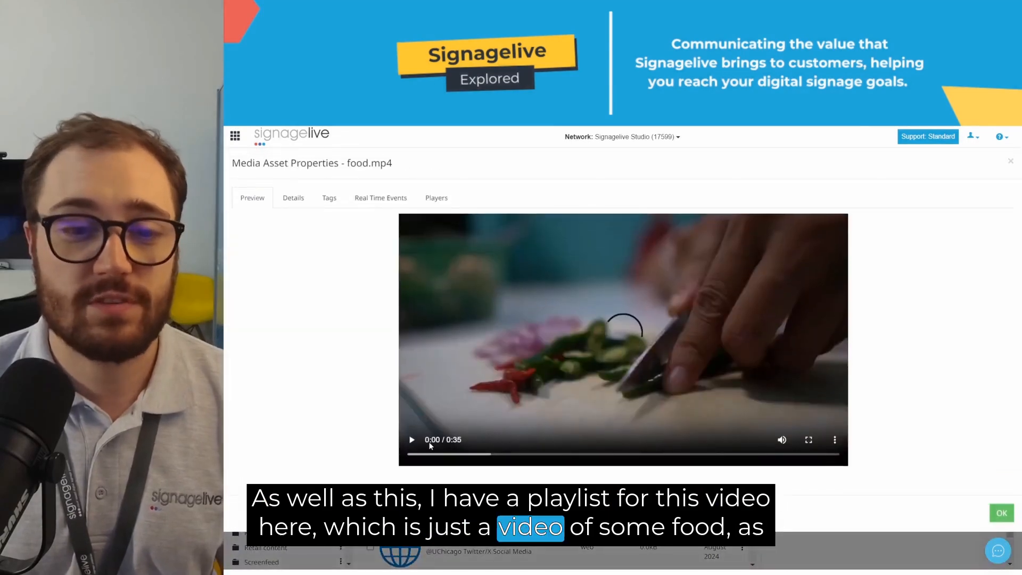
Play a moment of the food.mp4 preview, close it and open the Food For Demo playlist
{"action": "left_click", "coordinate": [412, 440]}
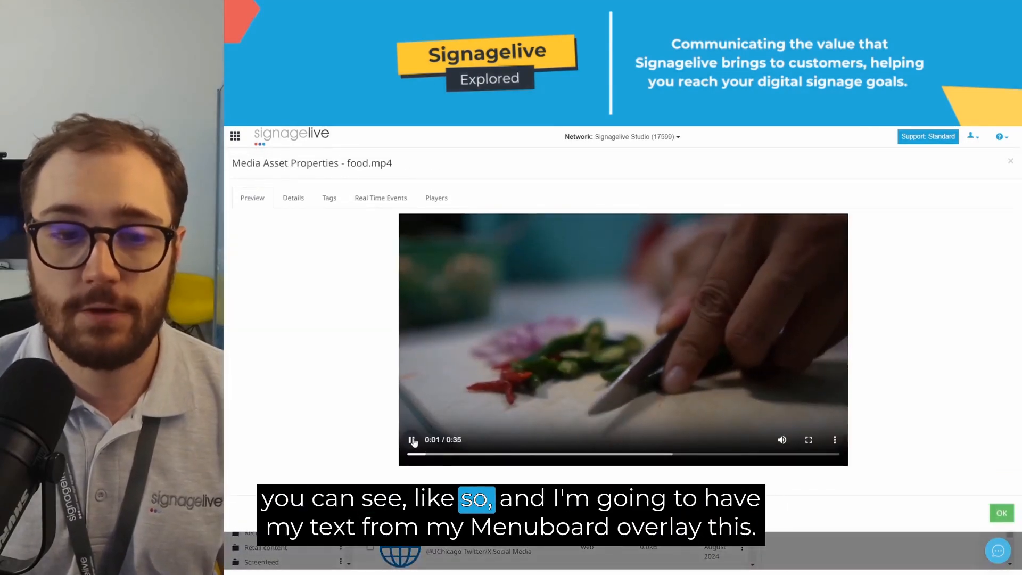
{"action": "left_click", "coordinate": [412, 440]}
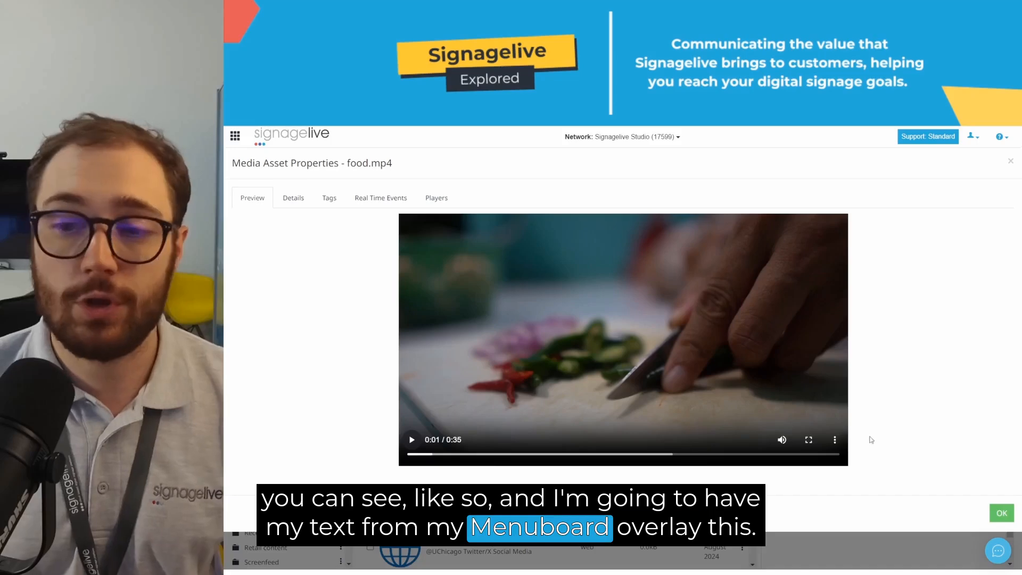
{"action": "left_click", "coordinate": [1004, 514]}
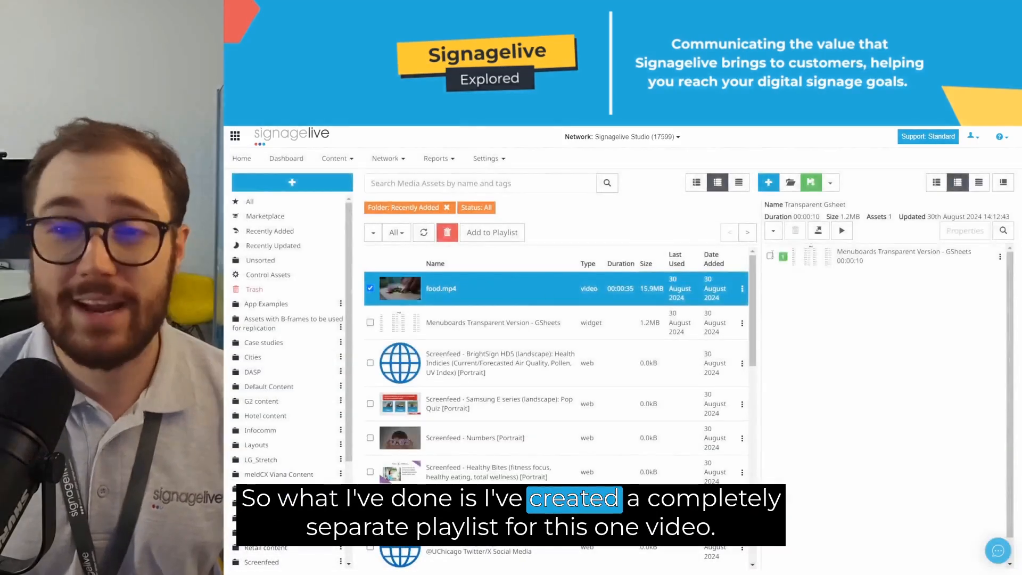
{"action": "left_click", "coordinate": [790, 182]}
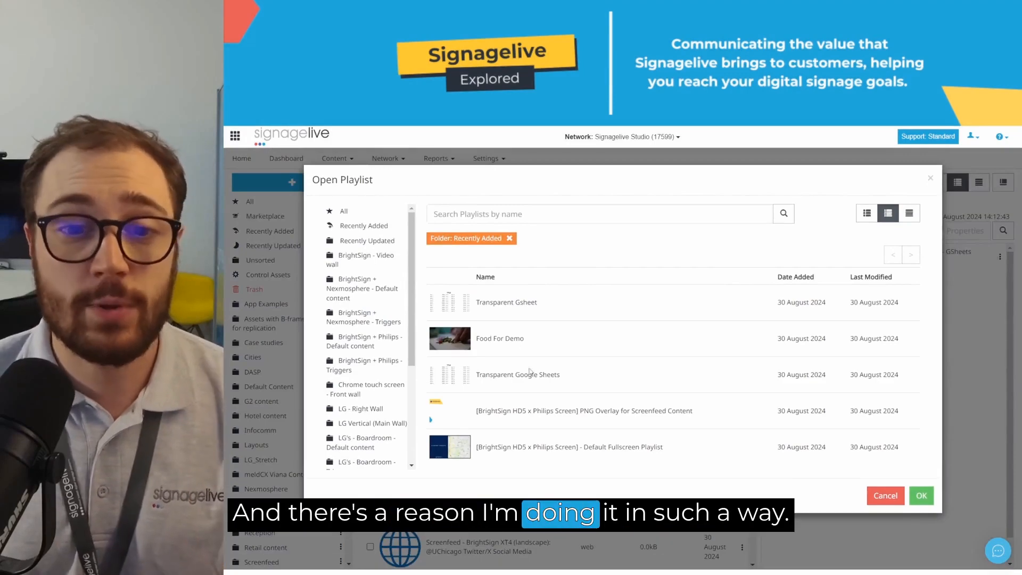
{"action": "double_click", "coordinate": [526, 340]}
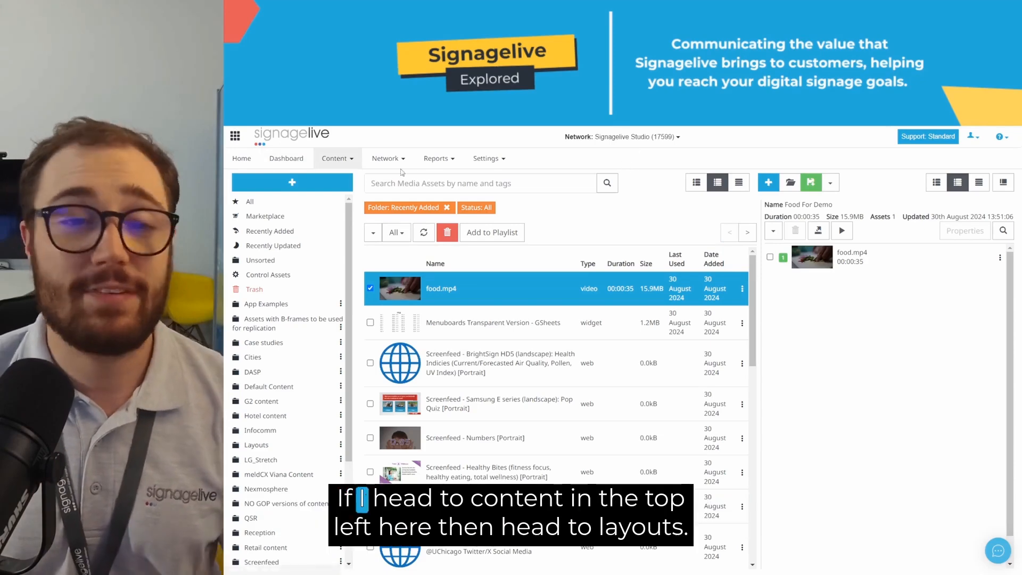
Create a new layout and add a schedulable zone to it
{"action": "left_click", "coordinate": [336, 158]}
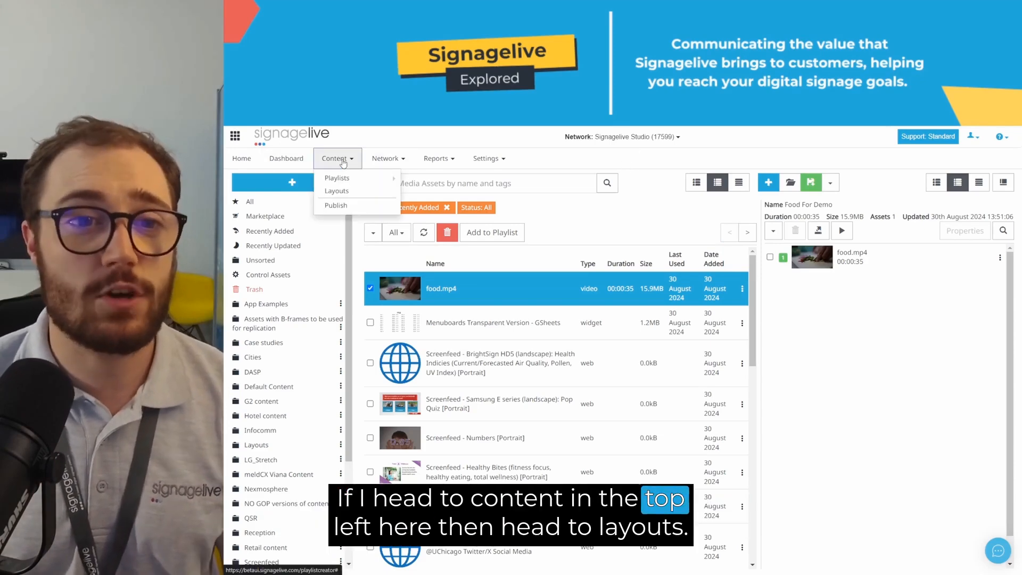
{"action": "left_click", "coordinate": [337, 191]}
{"action": "left_click", "coordinate": [291, 182]}
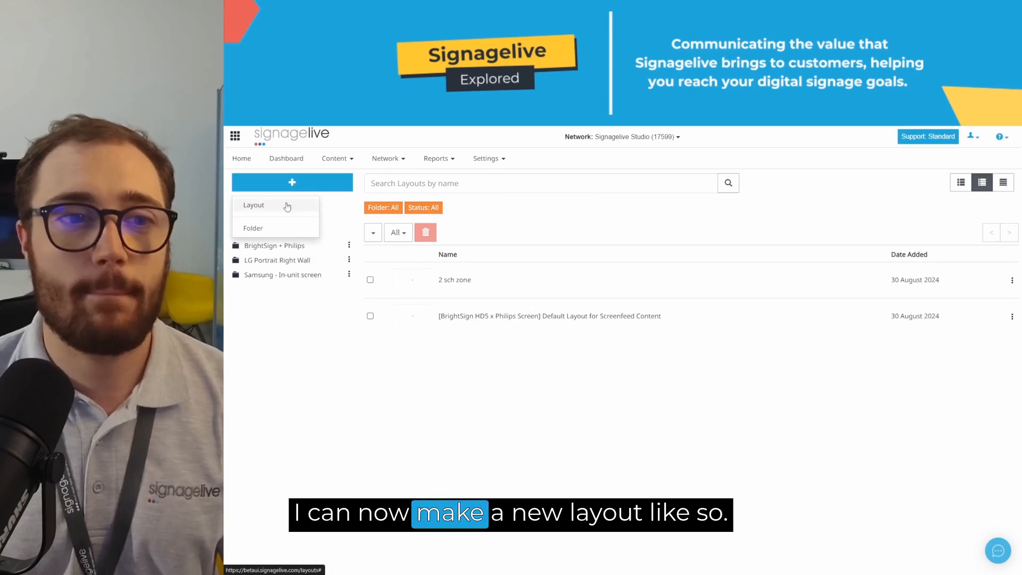
{"action": "left_click", "coordinate": [254, 205]}
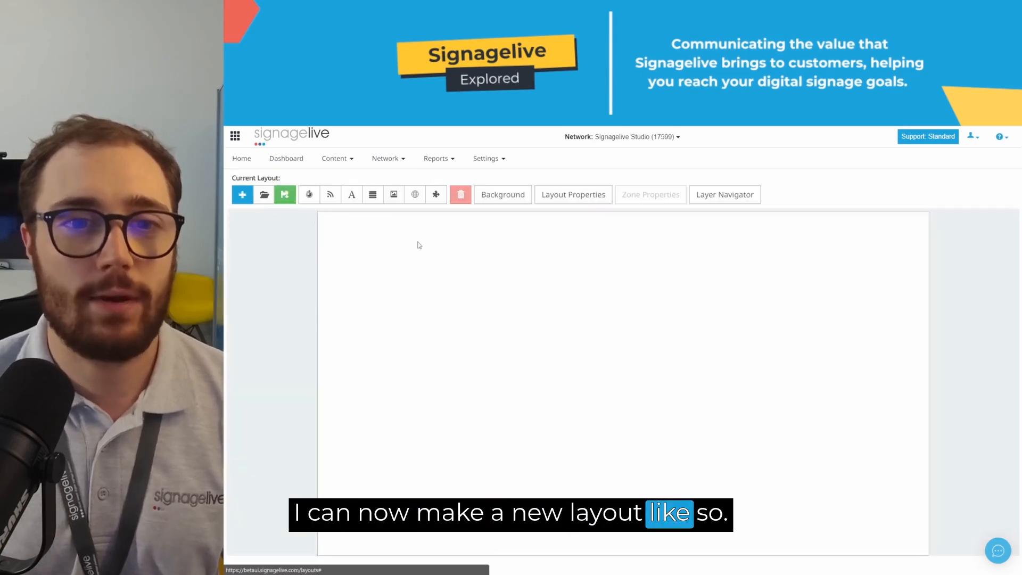
{"action": "left_click", "coordinate": [312, 198]}
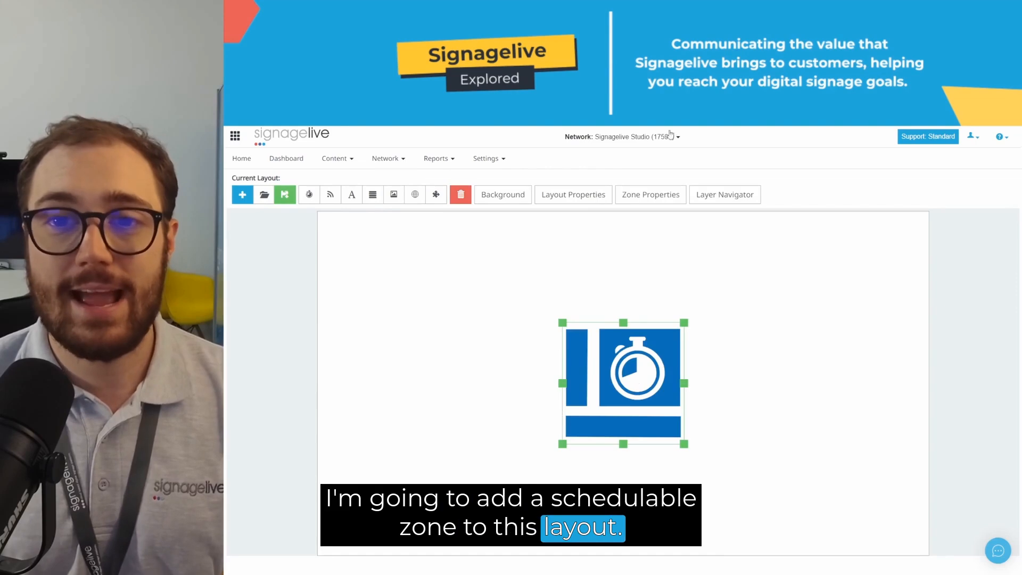
Set the schedulable zone to 1920 wide by 1080 high and move it to cover the entire layout
{"action": "left_click", "coordinate": [656, 196]}
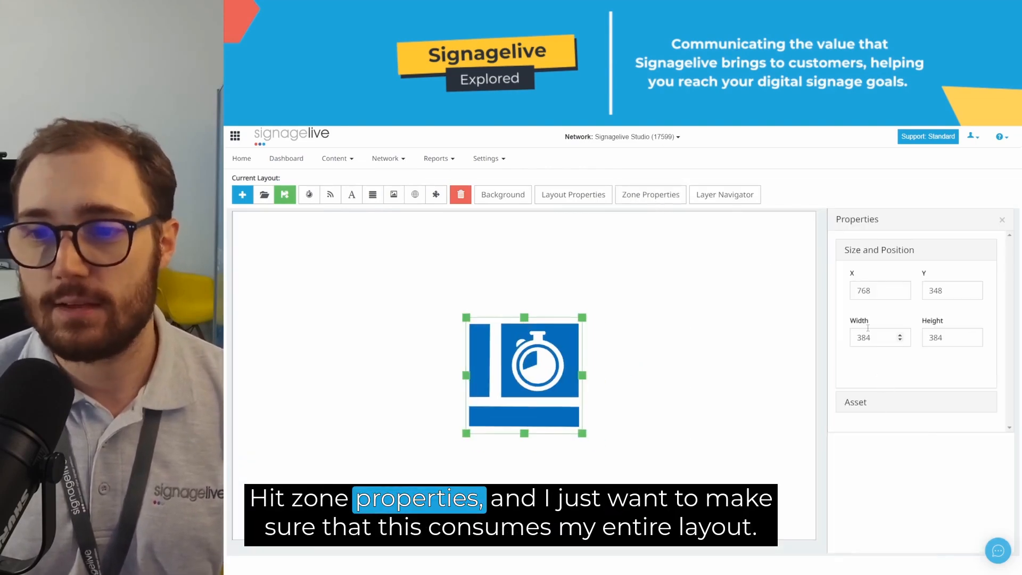
{"action": "type", "text": "1920"}
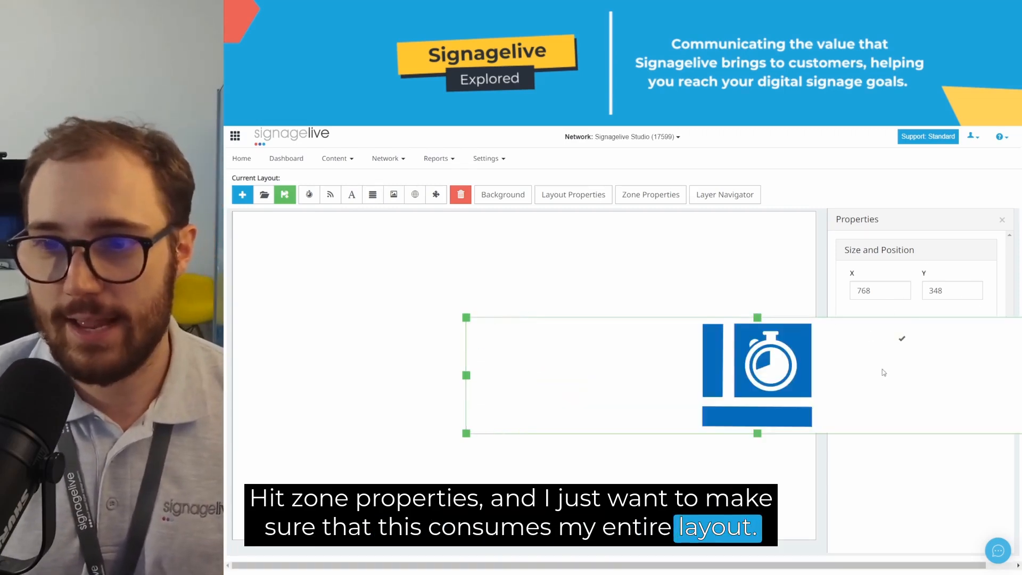
{"action": "left_click_drag", "start_coordinate": [883, 370], "coordinate": [650, 292]}
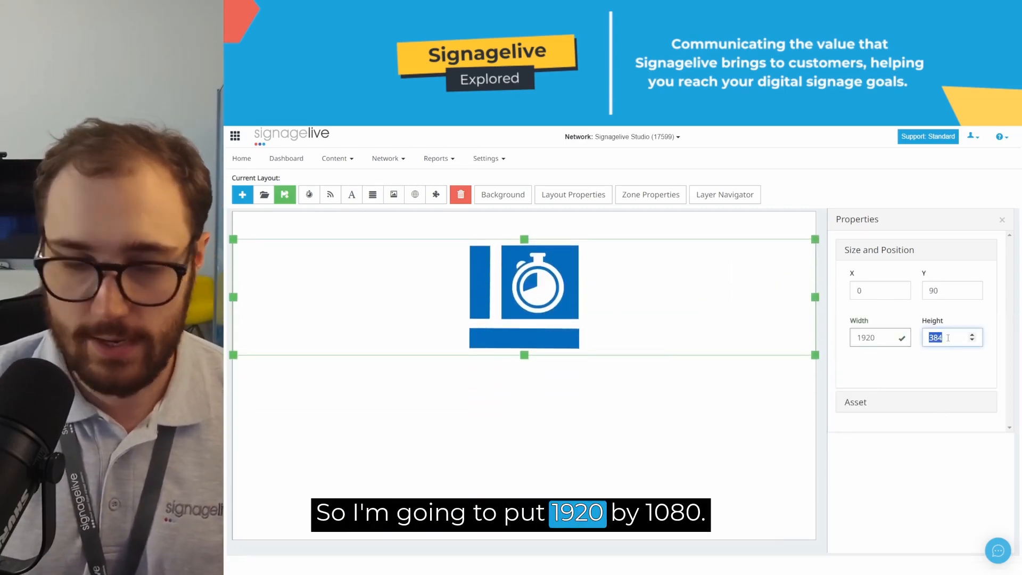
{"action": "left_click", "coordinate": [947, 337]}
{"action": "type", "text": "1080"}
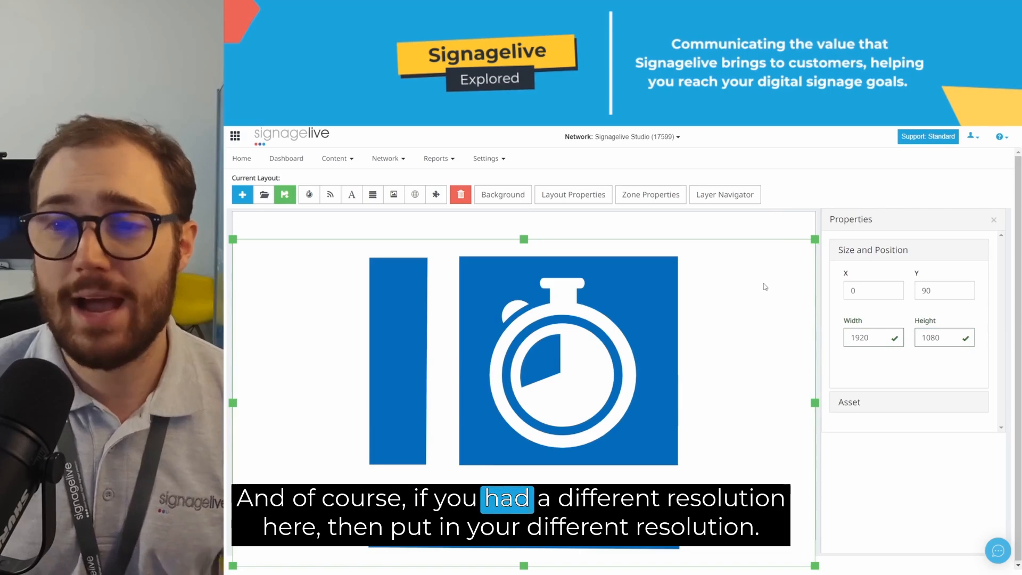
{"action": "left_click", "coordinate": [769, 283]}
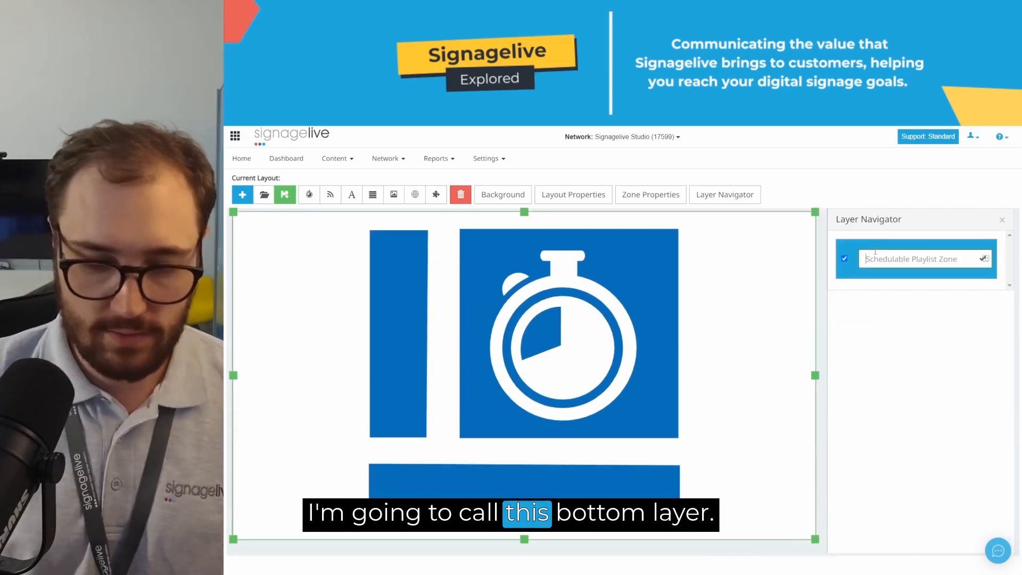
Name the full-size zone's layer Bottom Layer
{"action": "left_click", "coordinate": [874, 251]}
{"action": "type", "text": "Bottom Layer"}
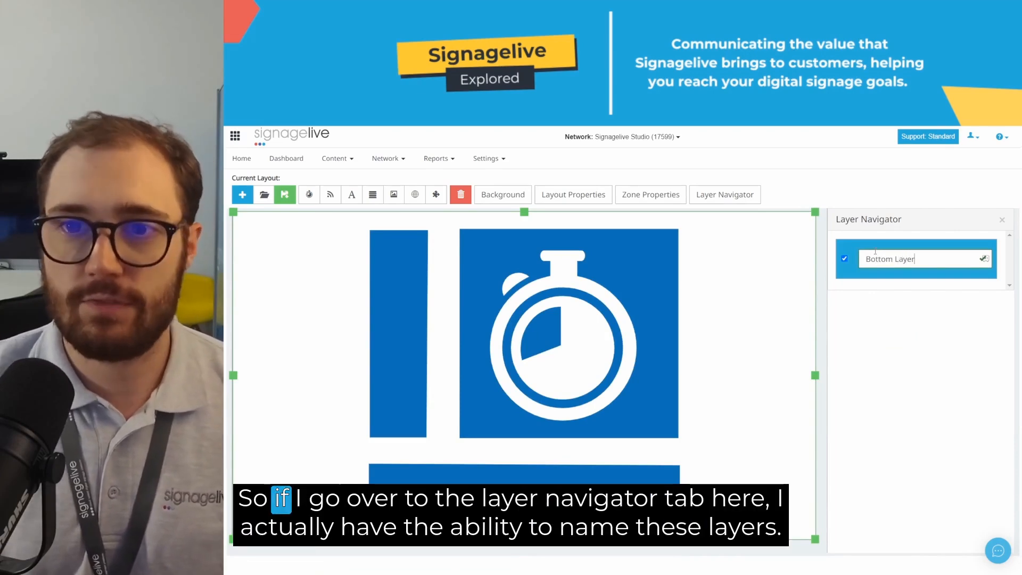
{"action": "left_click", "coordinate": [741, 194]}
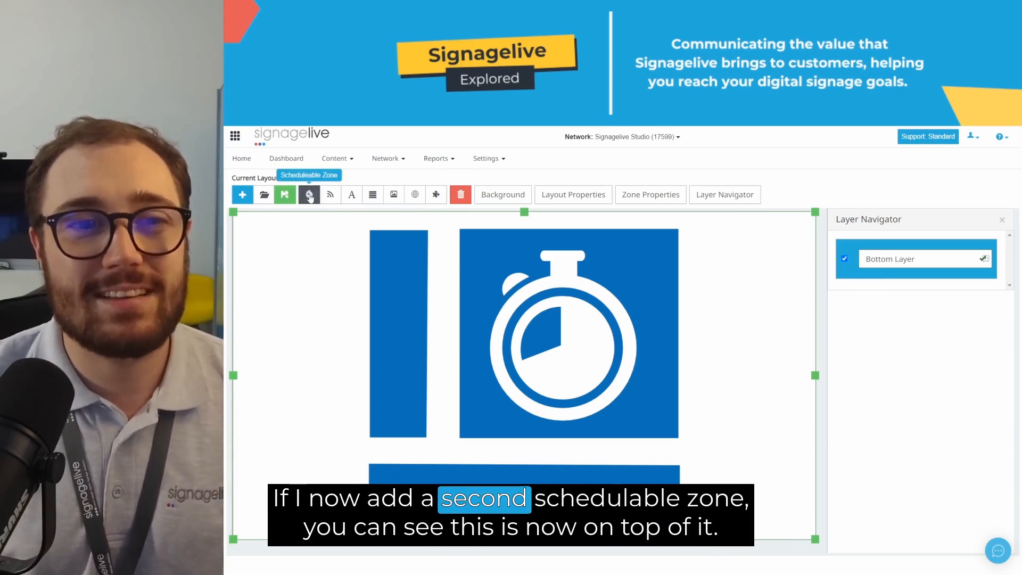
Add a second schedulable zone in the layout's upper-left corner and name its layer Top Layer
{"action": "left_click", "coordinate": [308, 194]}
{"action": "left_click_drag", "start_coordinate": [555, 357], "coordinate": [309, 253]}
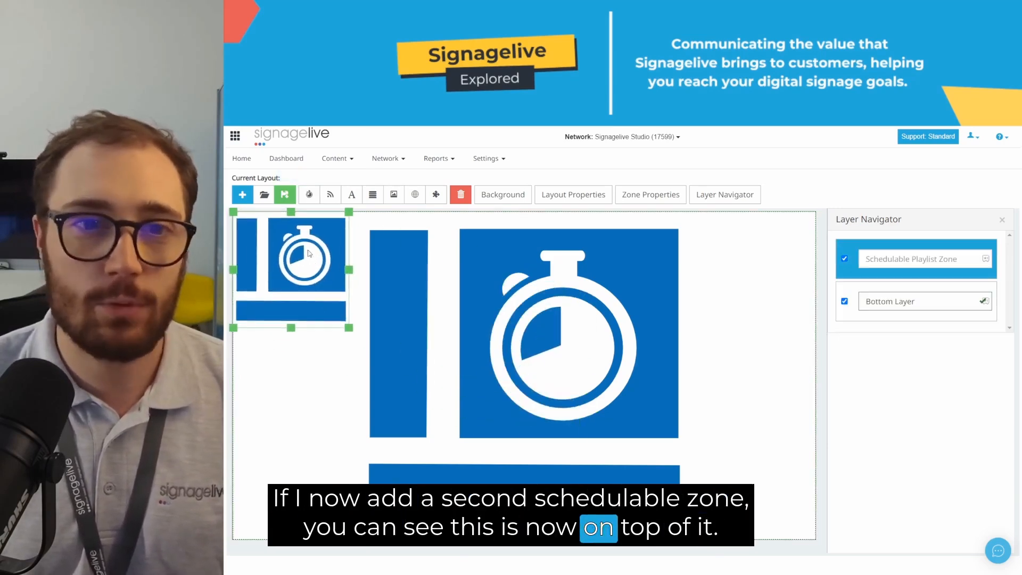
{"action": "left_click", "coordinate": [905, 260]}
{"action": "type", "text": "T"}
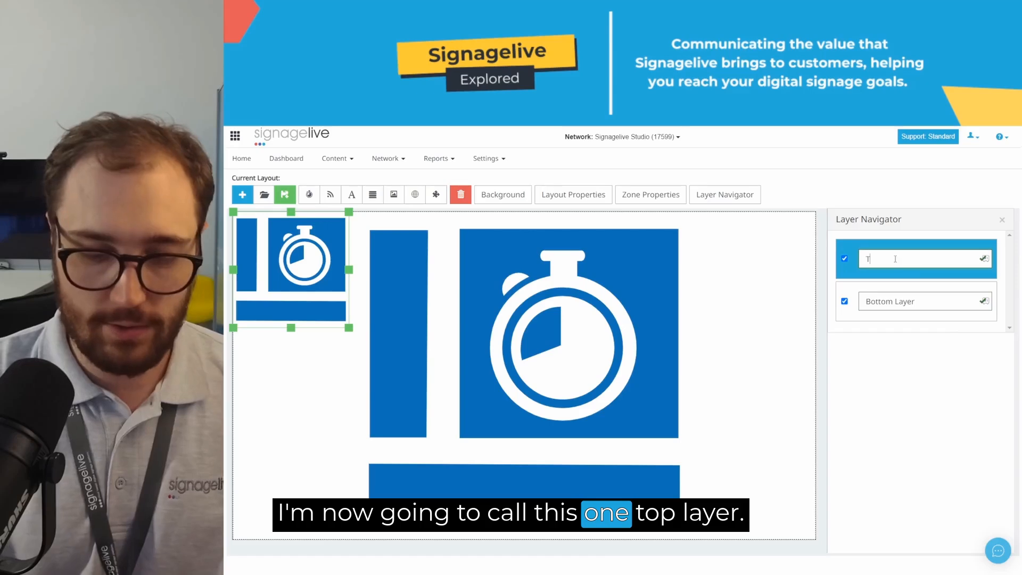
{"action": "type", "text": "op Layer"}
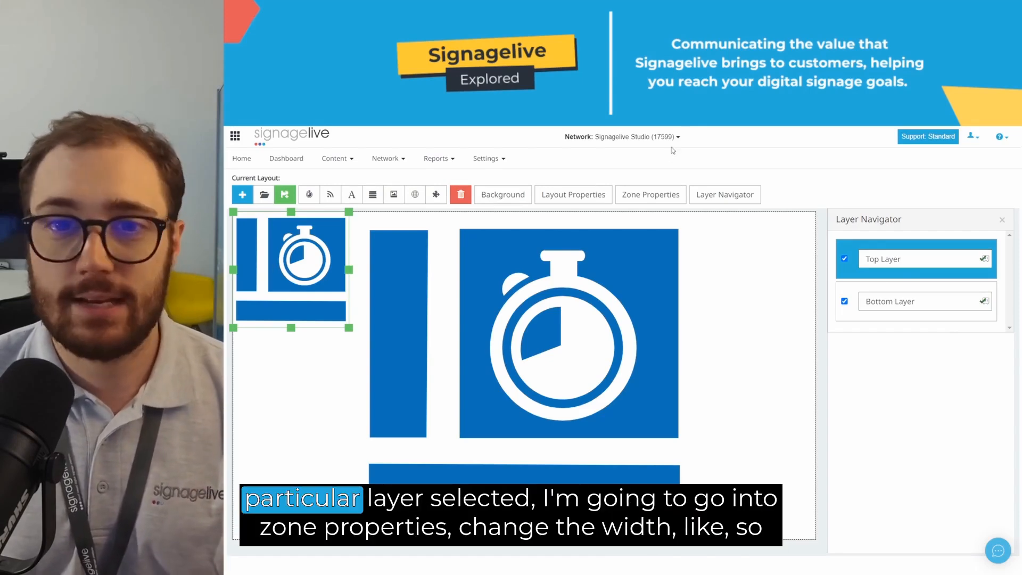
Set the Top Layer zone's width to 1920 and height to 1080 so it covers the entire layout
{"action": "left_click", "coordinate": [653, 194]}
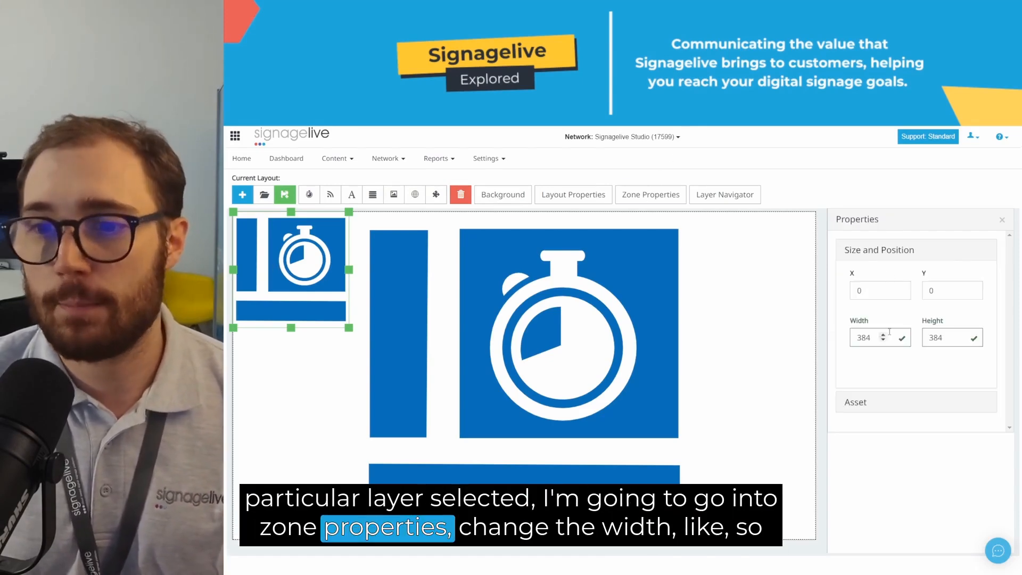
{"action": "key", "text": "BackSpace"}
{"action": "key", "text": "BackSpace"}
{"action": "key", "text": "BackSpace"}
{"action": "type", "text": "1080"}
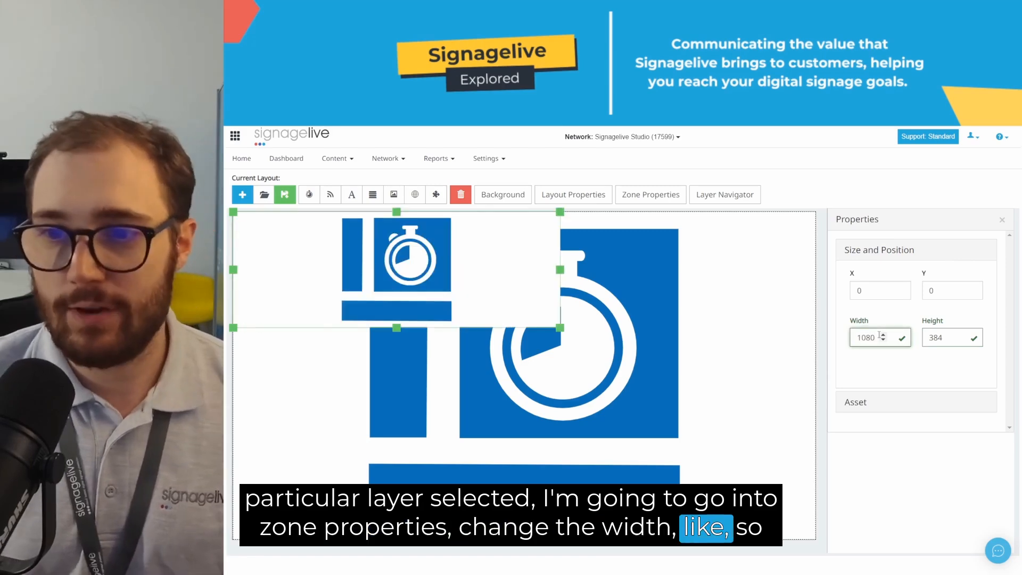
{"action": "double_click", "coordinate": [865, 338]}
{"action": "type", "text": "1920"}
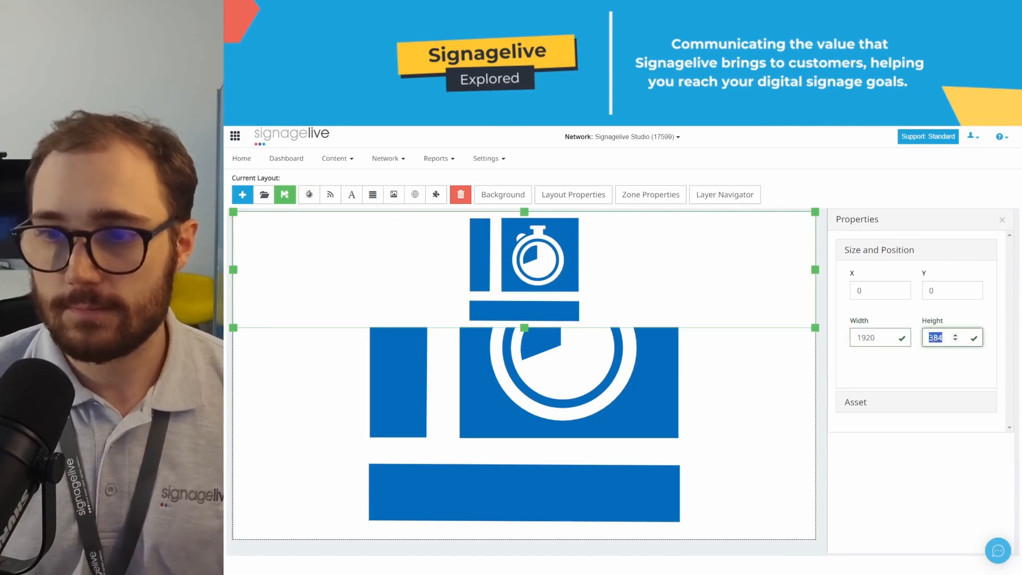
{"action": "type", "text": "1080"}
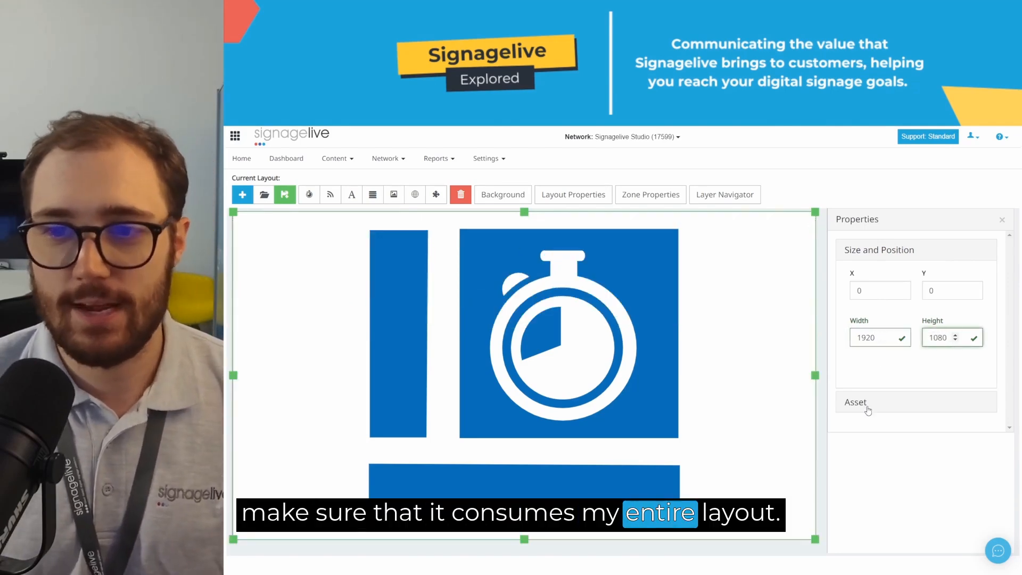
{"action": "left_click", "coordinate": [874, 403]}
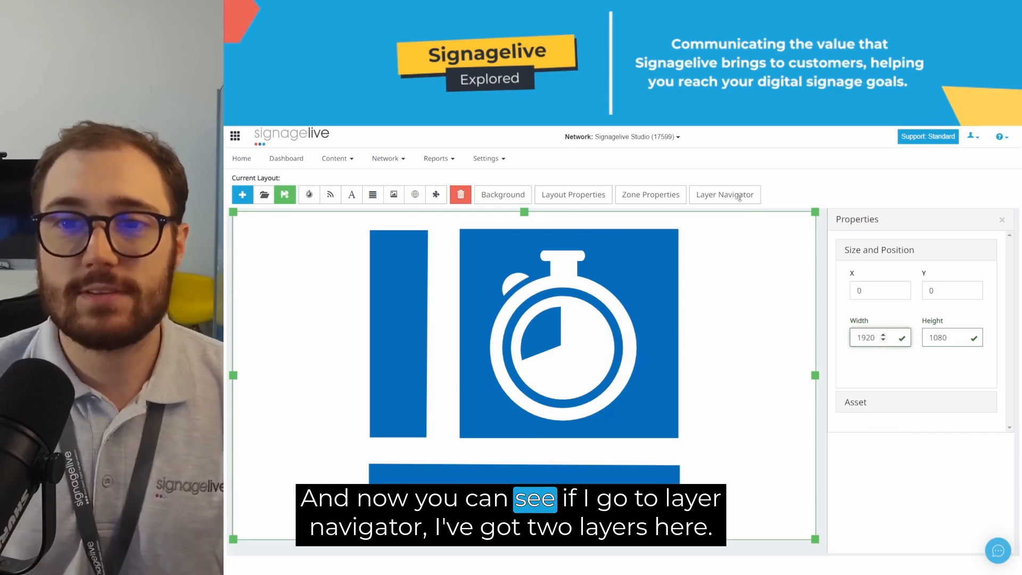
Review the layout's layer list, selecting Bottom Layer and Top Layer in turn
{"action": "left_click", "coordinate": [721, 194]}
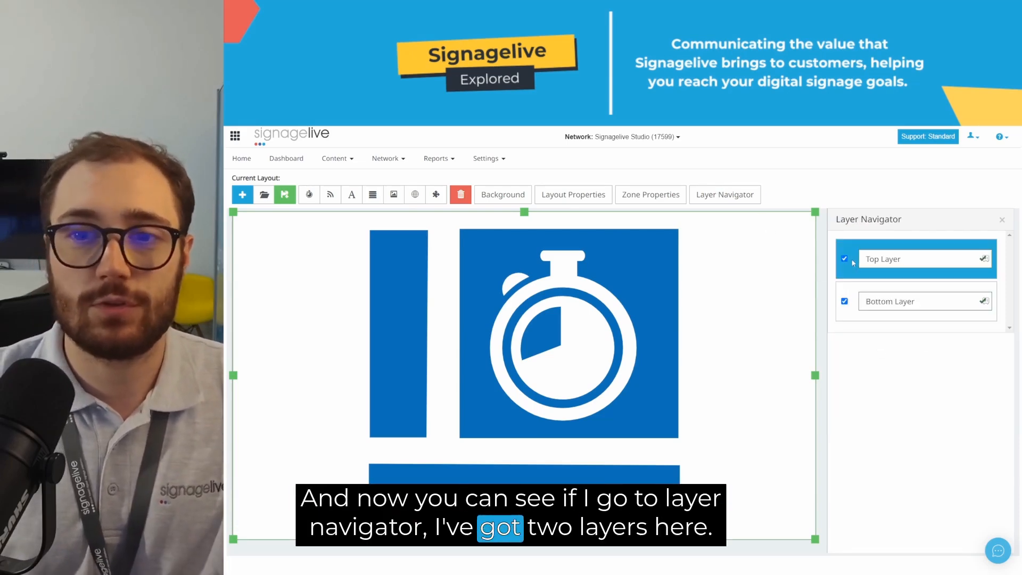
{"action": "left_click", "coordinate": [850, 294]}
{"action": "left_click", "coordinate": [844, 259]}
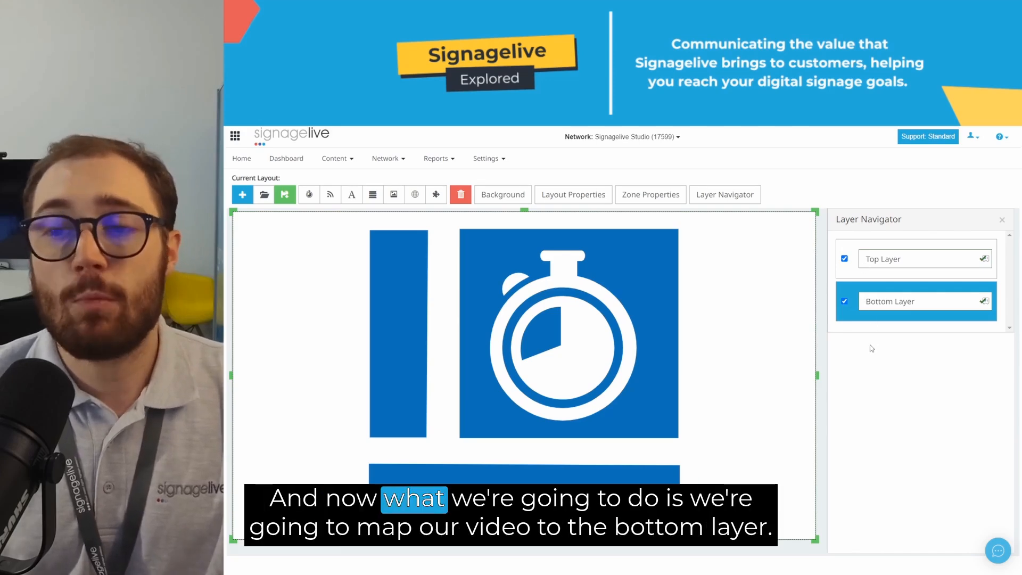
{"action": "left_click_drag", "start_coordinate": [915, 301], "coordinate": [825, 301]}
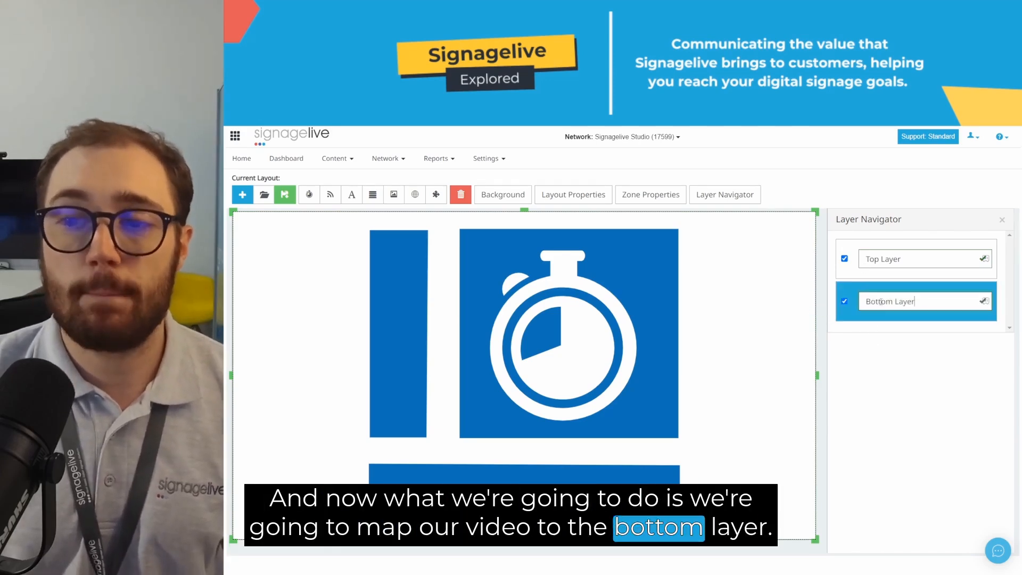
{"action": "left_click", "coordinate": [876, 258]}
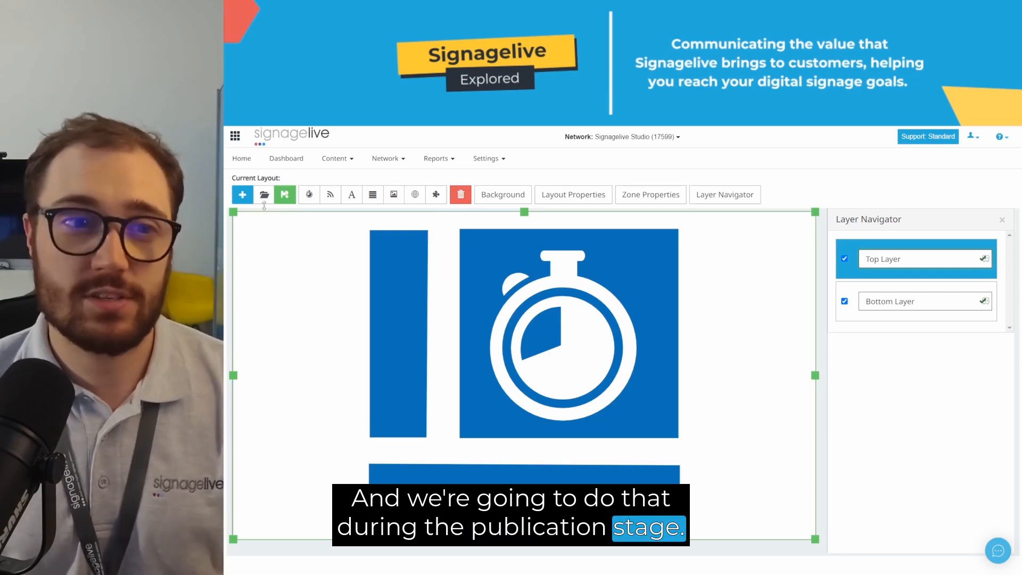
Save the layout under the name Transparent Layout Test
{"action": "left_click", "coordinate": [284, 195]}
{"action": "left_click", "coordinate": [486, 227]}
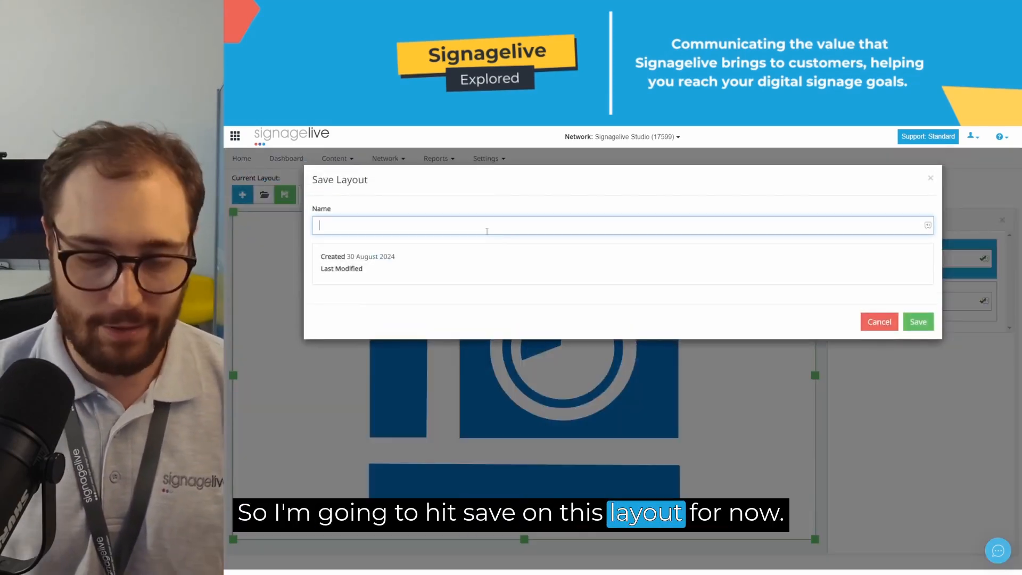
{"action": "type", "text": "Transparent Layout Test"}
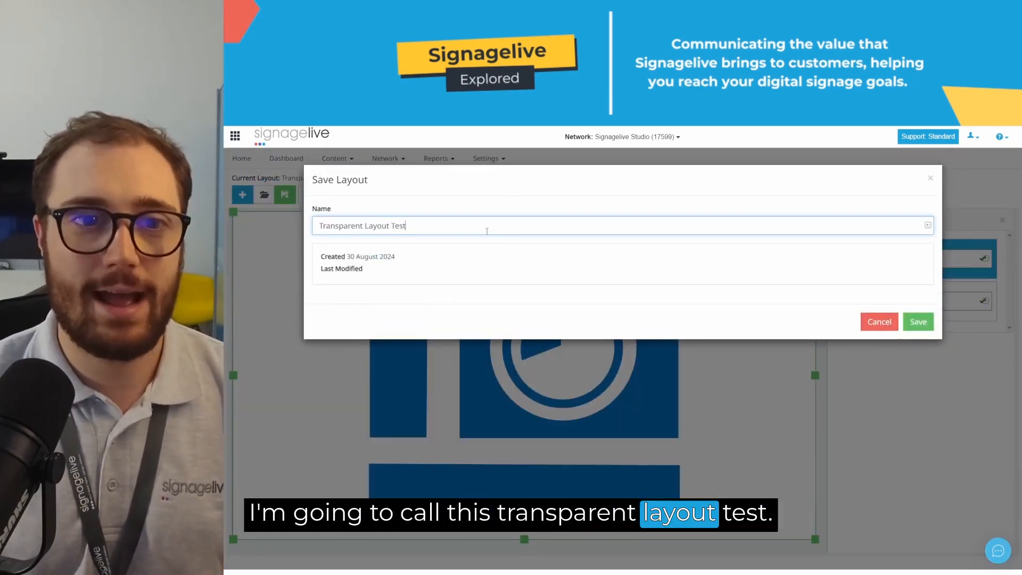
{"action": "key", "text": "Return"}
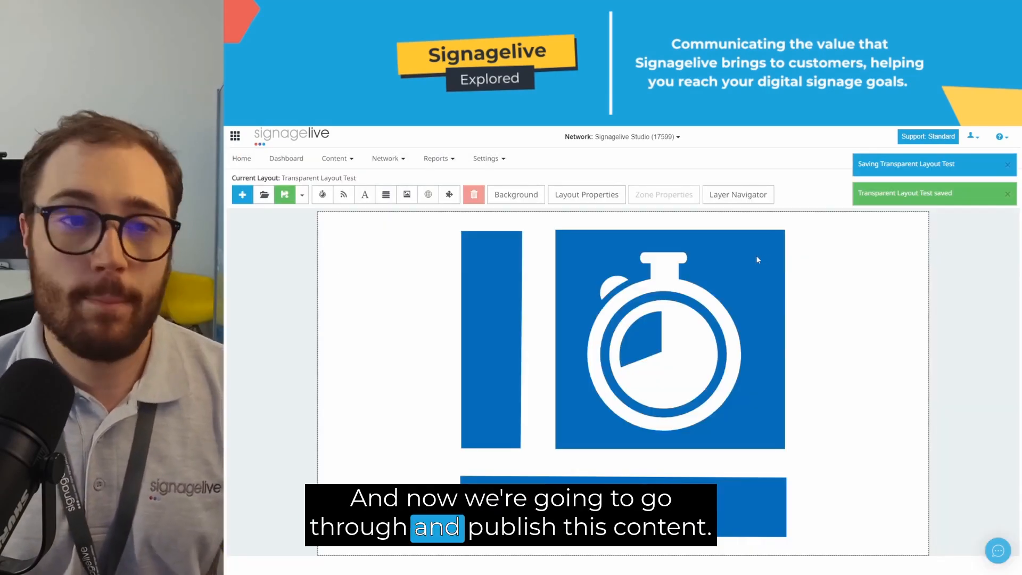
Start a publication that plays between the chosen dates and times, and choose the layout Transparent Layout Test as its content
{"action": "left_click", "coordinate": [334, 159]}
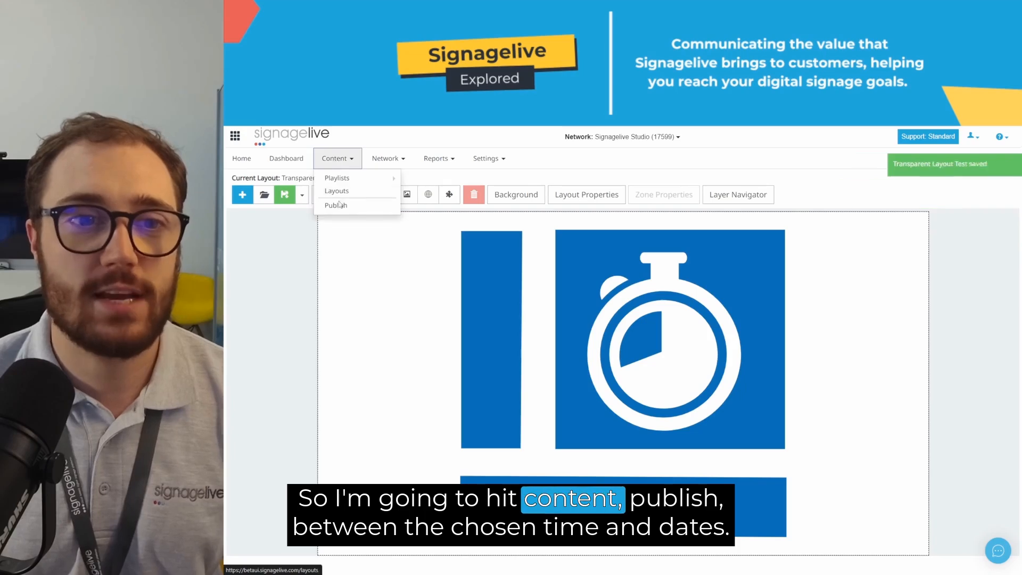
{"action": "left_click", "coordinate": [336, 205]}
{"action": "left_click", "coordinate": [575, 253]}
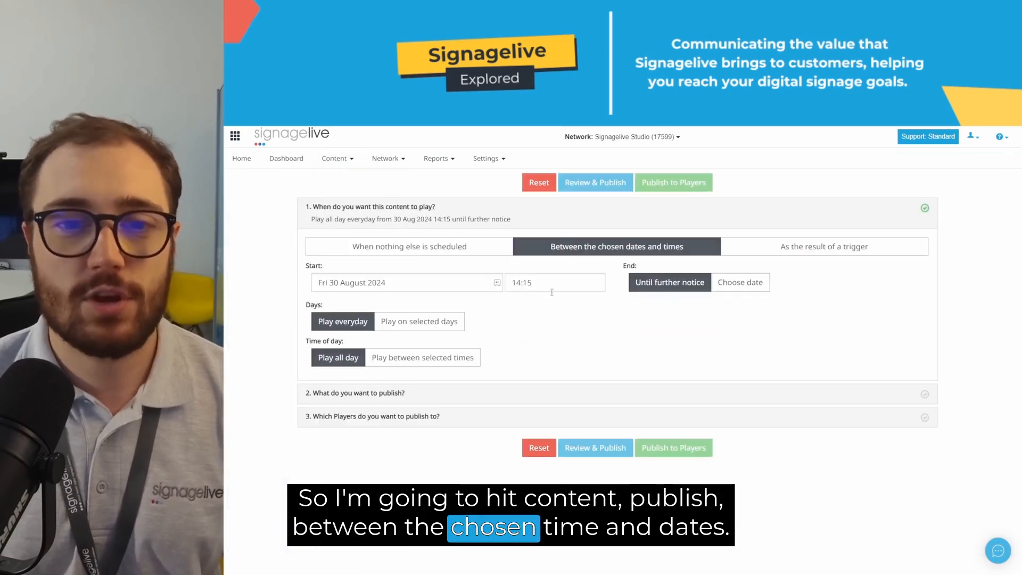
{"action": "left_click", "coordinate": [414, 395]}
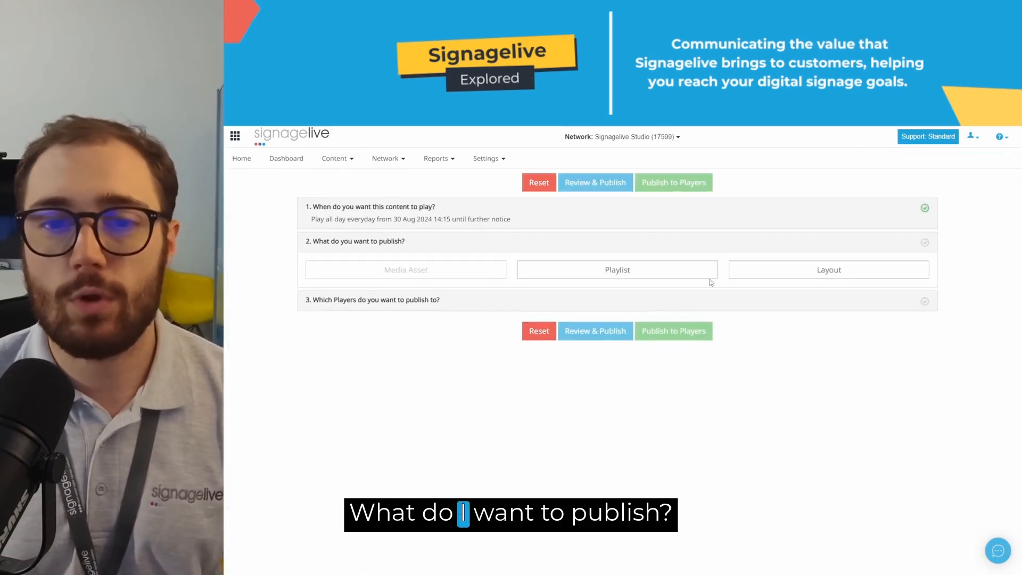
{"action": "left_click", "coordinate": [798, 269]}
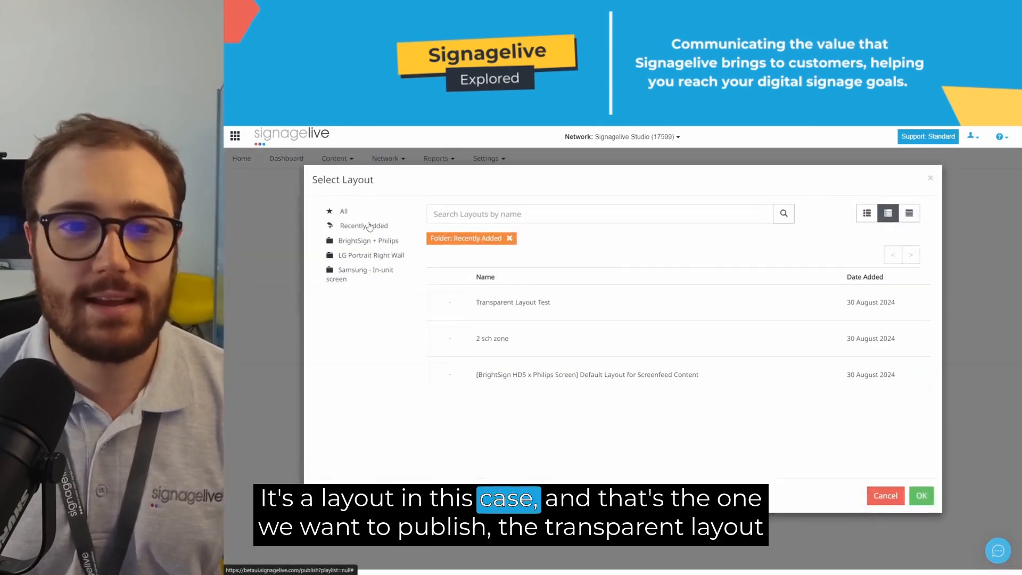
{"action": "double_click", "coordinate": [530, 307]}
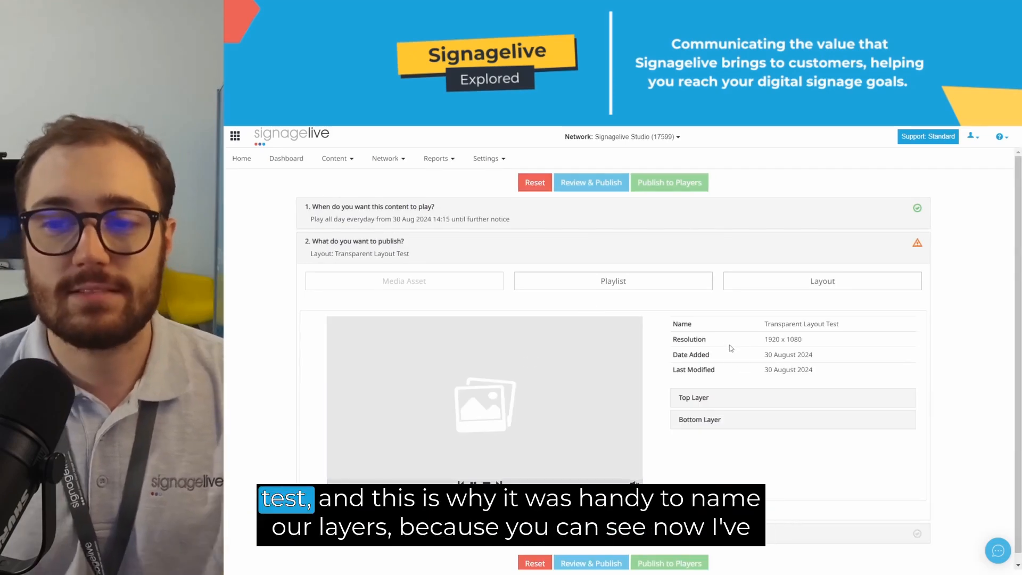
Inspect the layout's two layers and assign the Transparent Gsheet playlist as the Top Layer's default playlist
{"action": "left_click", "coordinate": [706, 398]}
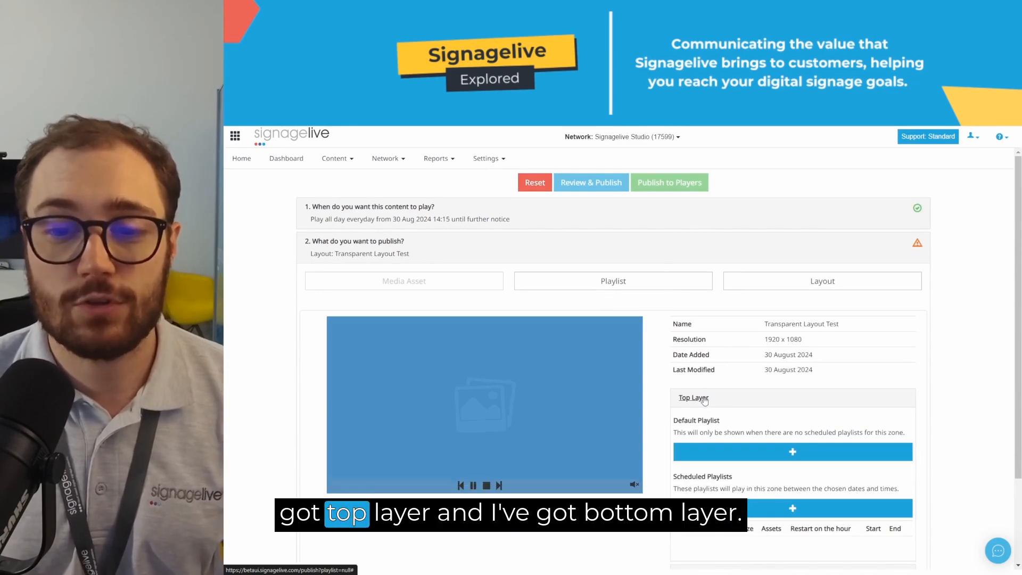
{"action": "scroll", "coordinate": [698, 451], "scroll_direction": "down", "scroll_amount": 3}
{"action": "left_click", "coordinate": [702, 462]}
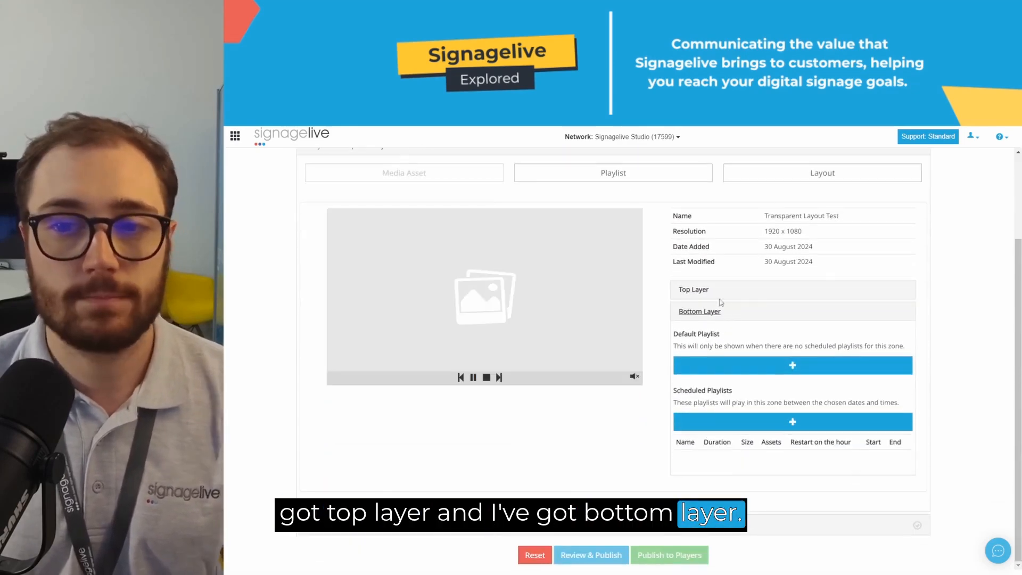
{"action": "left_click", "coordinate": [714, 296]}
{"action": "left_click", "coordinate": [707, 344]}
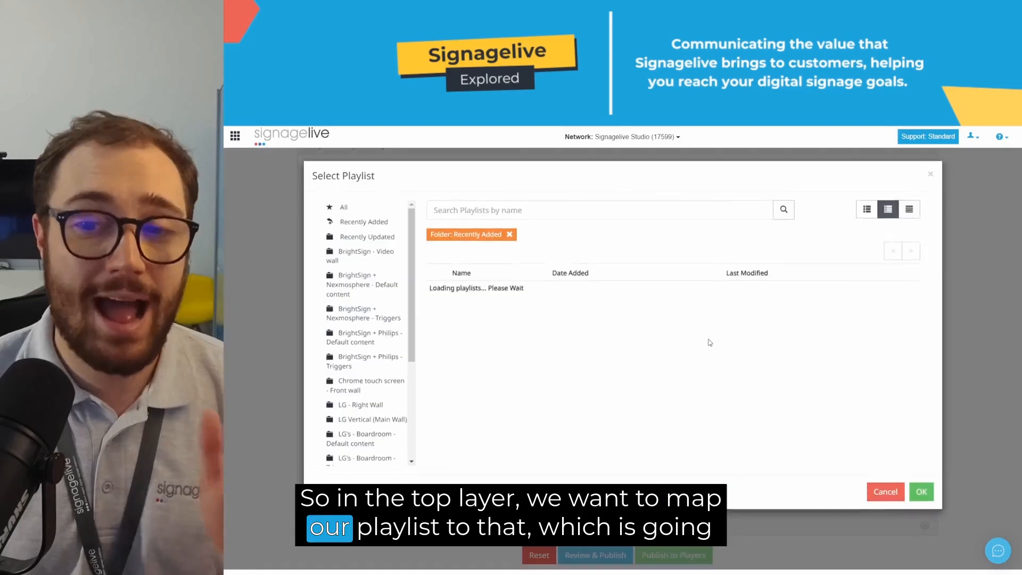
{"action": "double_click", "coordinate": [519, 303]}
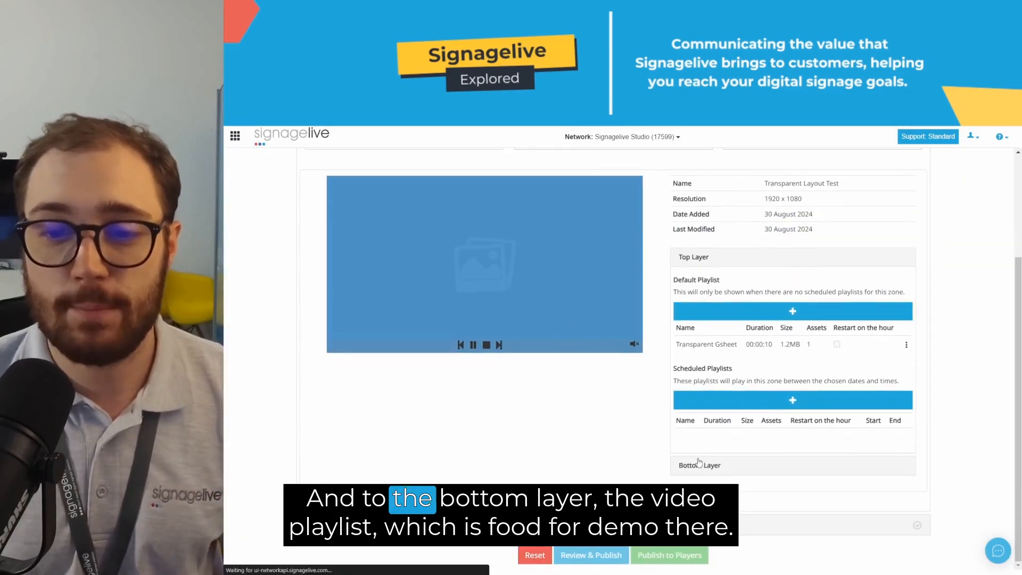
Assign the Food For Demo playlist as the Bottom Layer's default playlist
{"action": "left_click", "coordinate": [701, 461]}
{"action": "left_click", "coordinate": [792, 360]}
{"action": "double_click", "coordinate": [499, 337]}
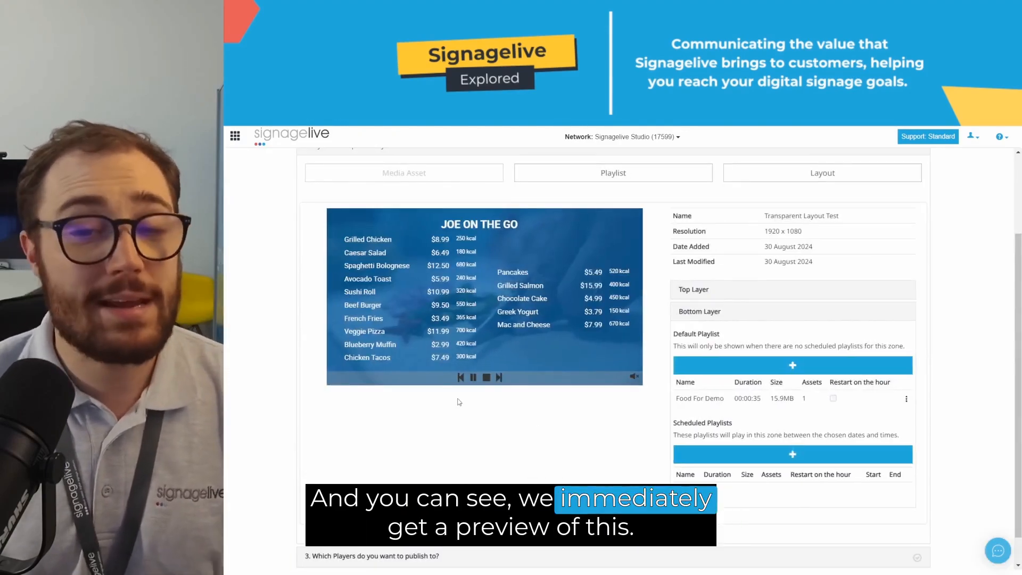
{"action": "left_click", "coordinate": [694, 290]}
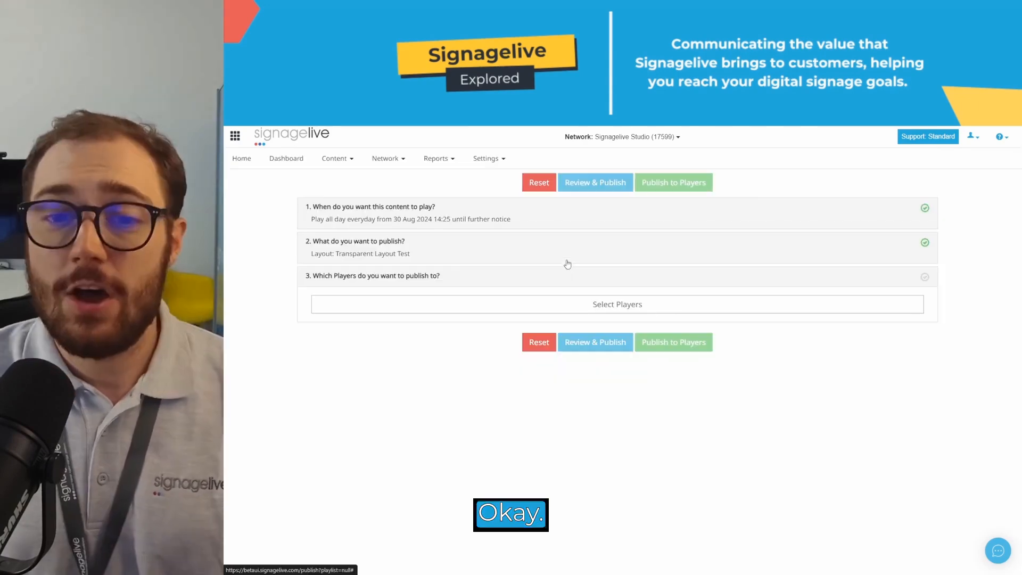
Select the [Boardroom] BrightSign HD5 x Philips Screen Landscape player as the target and publish the layout to it
{"action": "left_click", "coordinate": [600, 303]}
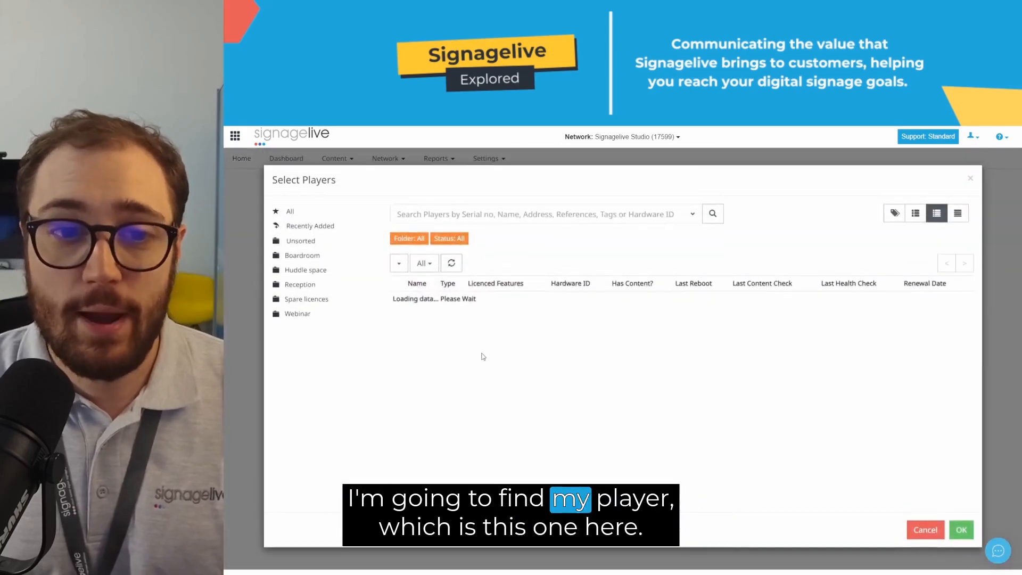
{"action": "scroll", "coordinate": [482, 357], "scroll_direction": "down", "scroll_amount": 2}
{"action": "left_click", "coordinate": [474, 392]}
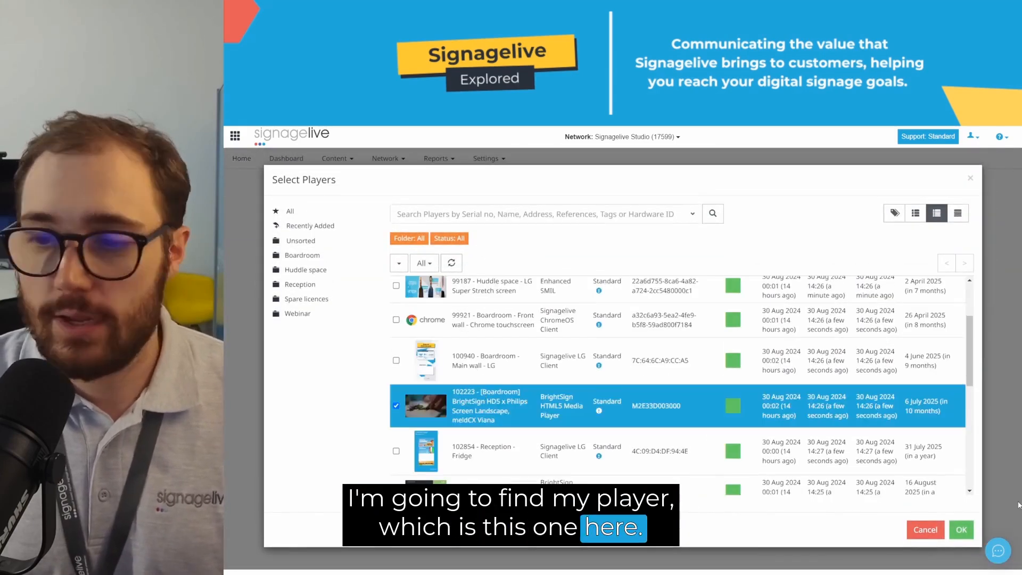
{"action": "left_click", "coordinate": [961, 530]}
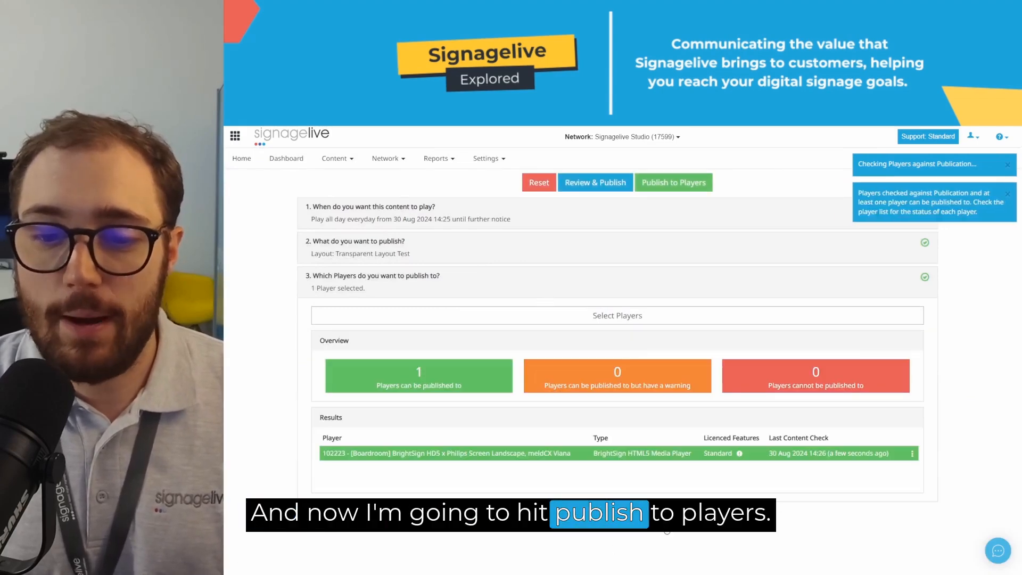
{"action": "left_click", "coordinate": [674, 182]}
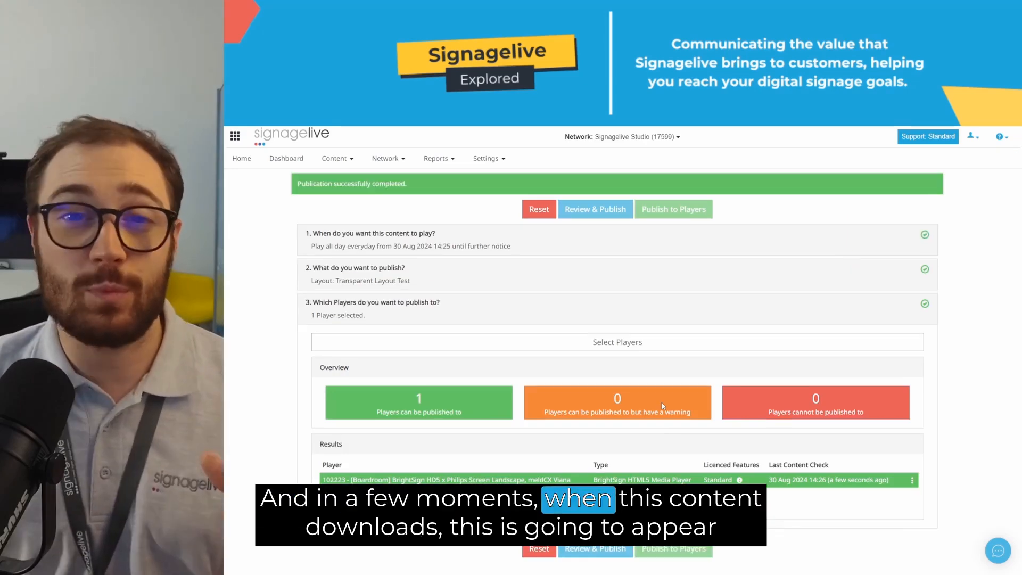